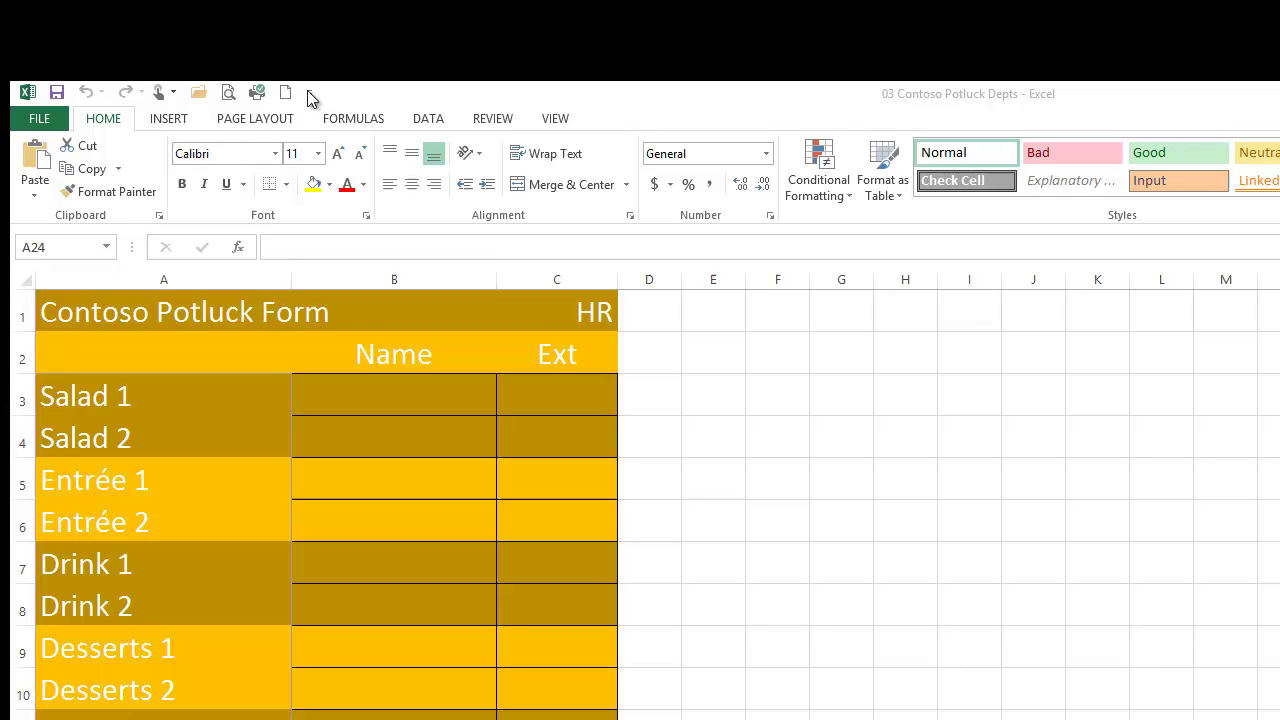
left_click(309, 94)
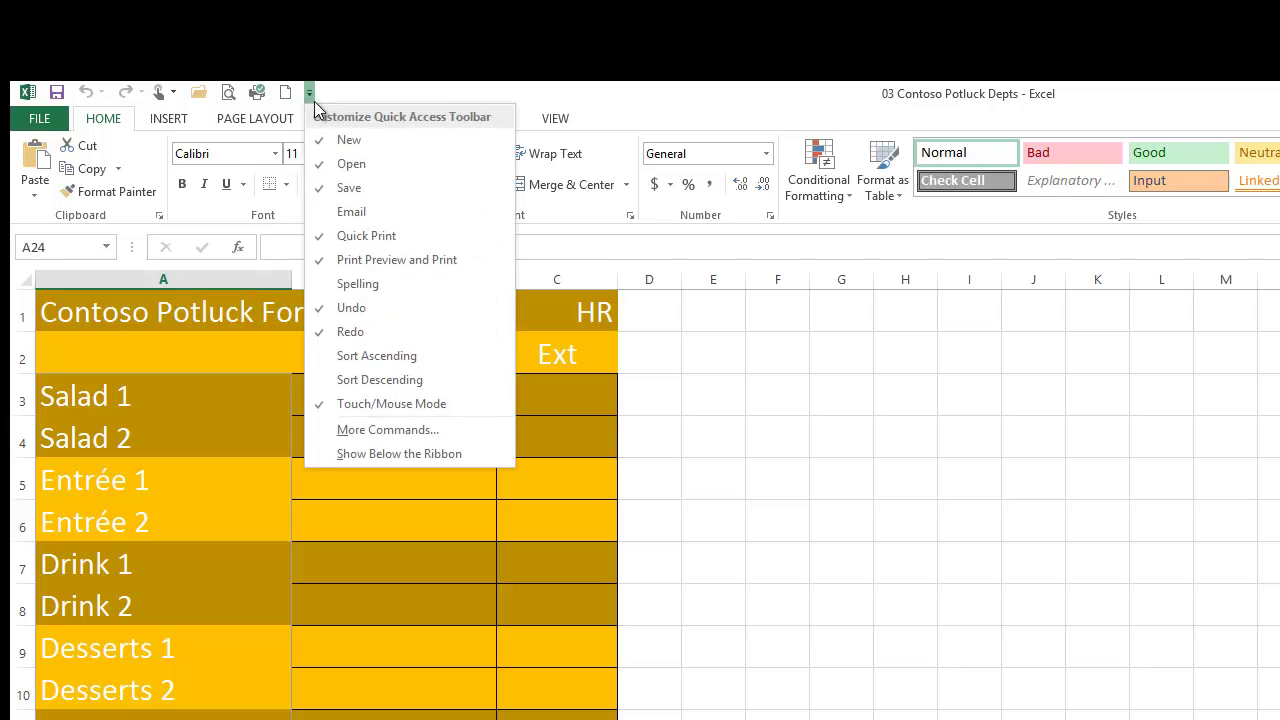
left_click(423, 90)
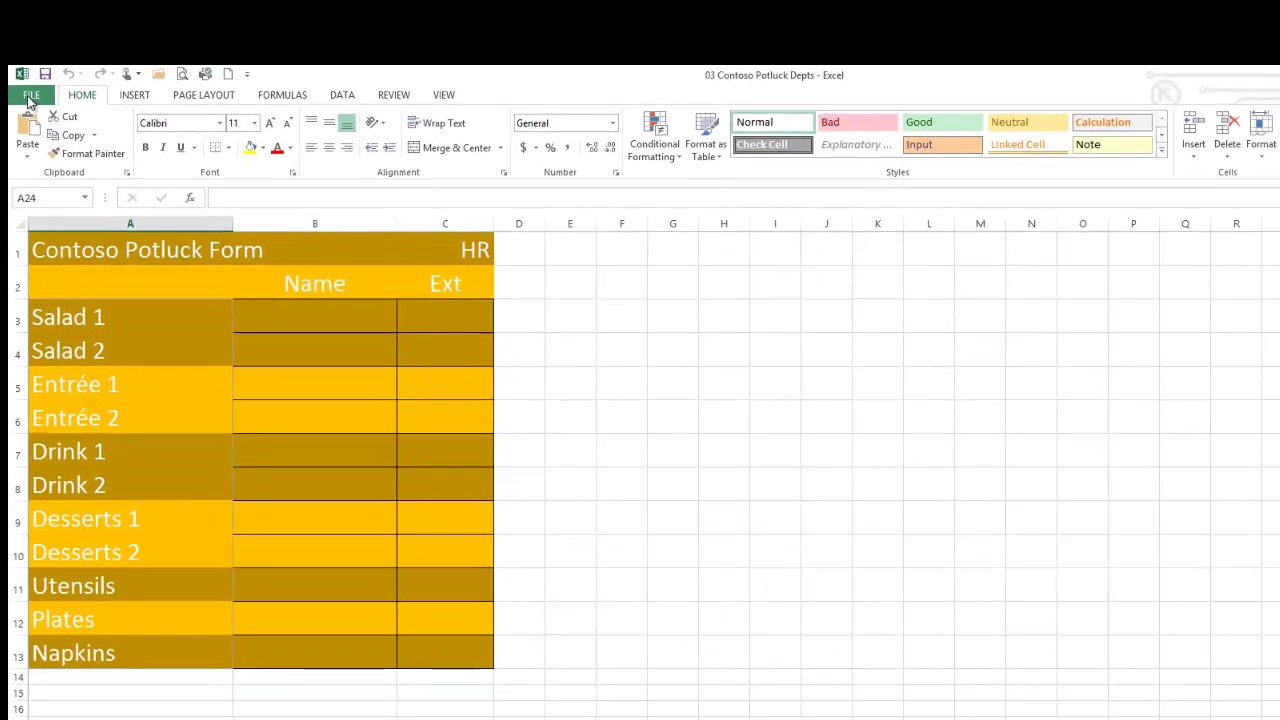
Review the print settings' choices for printing active sheets, the entire workbook or a selection, and return to the HR sheet.
left_click(39, 118)
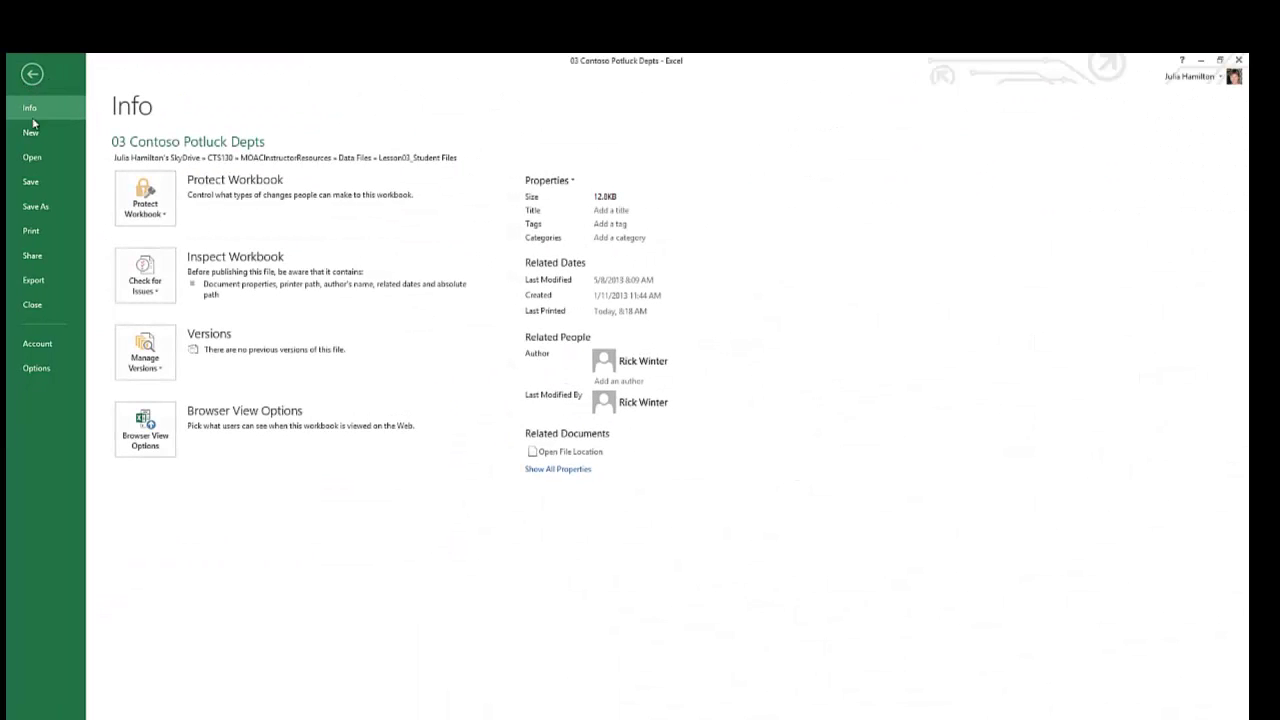
left_click(51, 233)
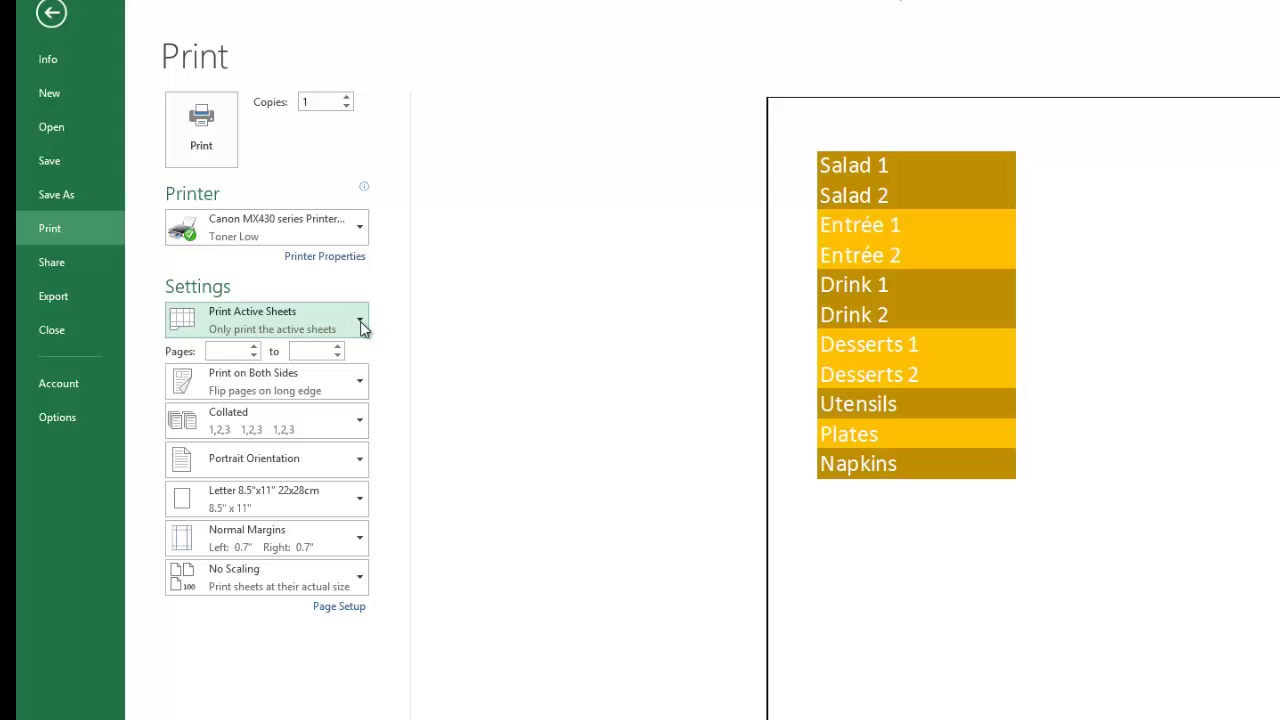
left_click(361, 328)
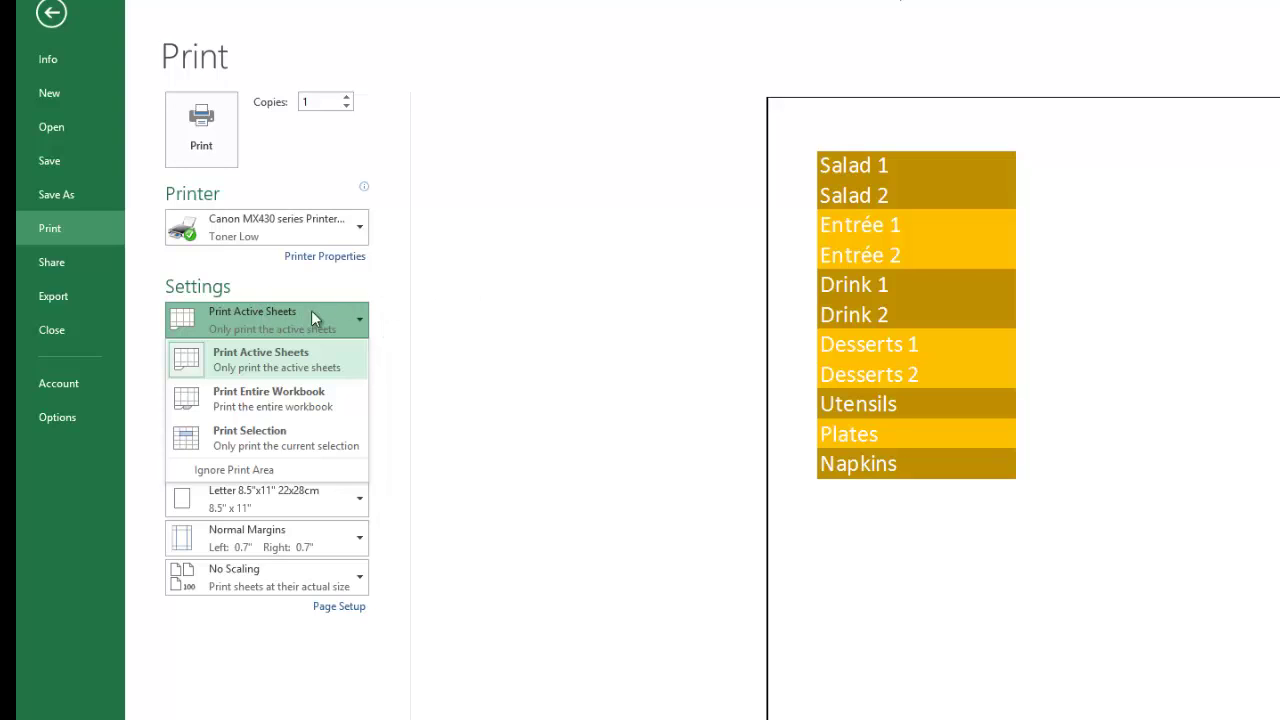
left_click(53, 16)
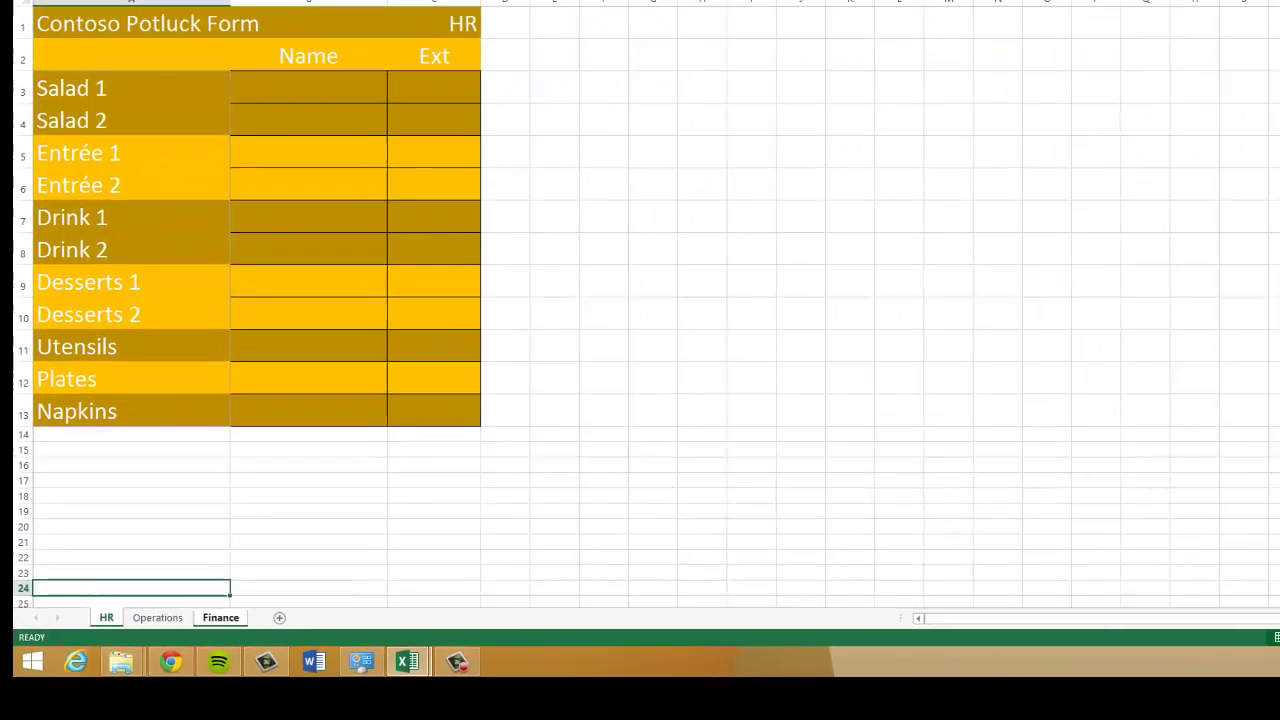
Preview the grouped HR and Finance sheets and review the double-sided, orientation and scaling options in the print settings.
left_click(49, 49)
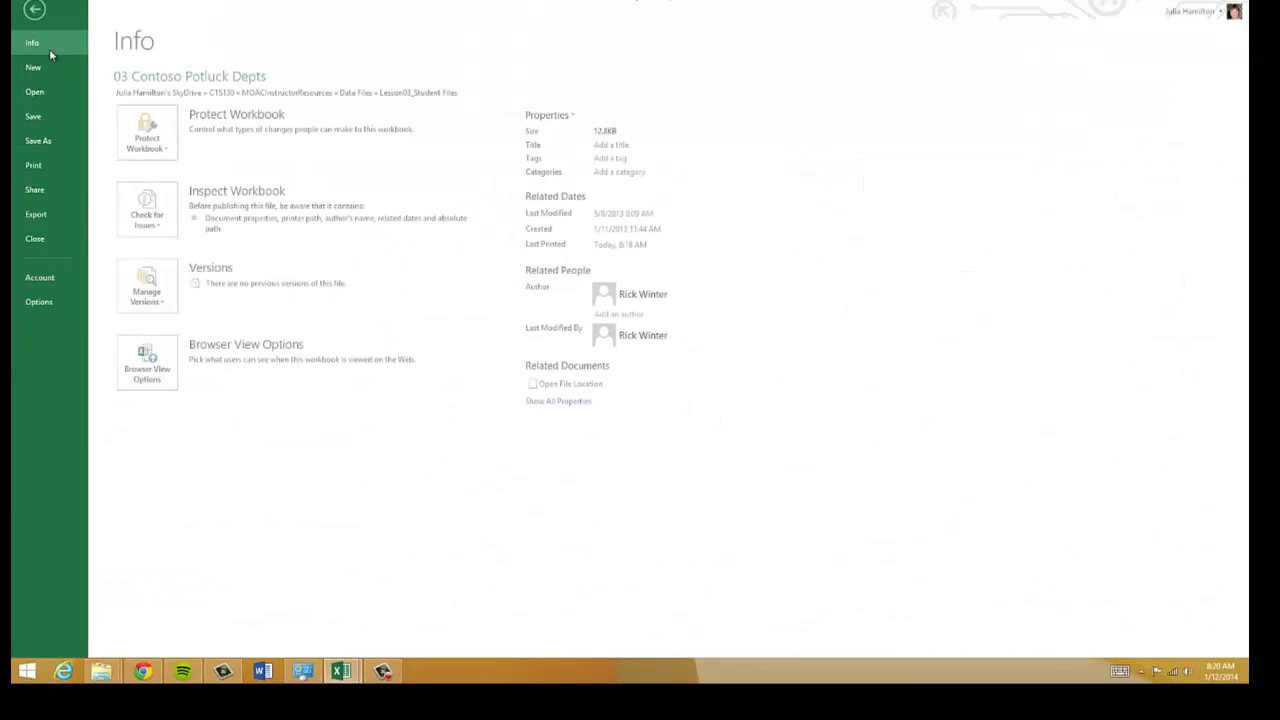
left_click(54, 166)
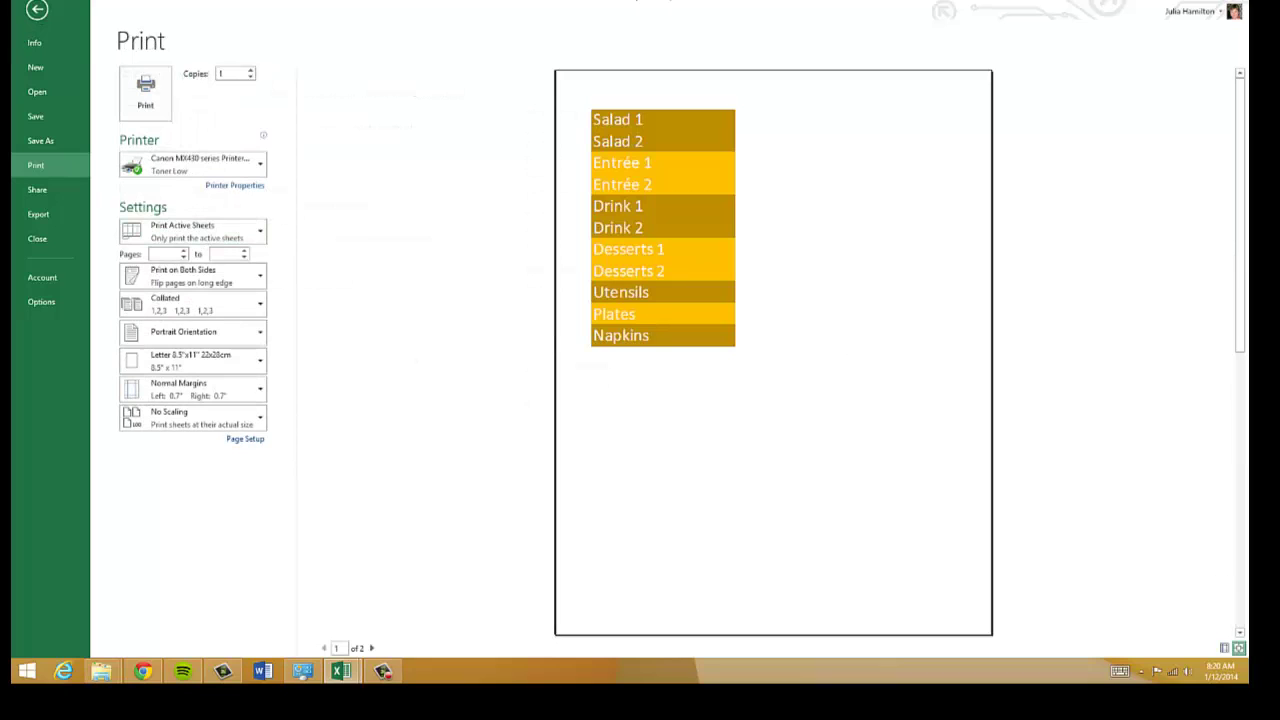
mouse_move(1245, 245)
left_mouse_down()
mouse_move(1248, 510)
mouse_move(1238, 248)
left_mouse_up()
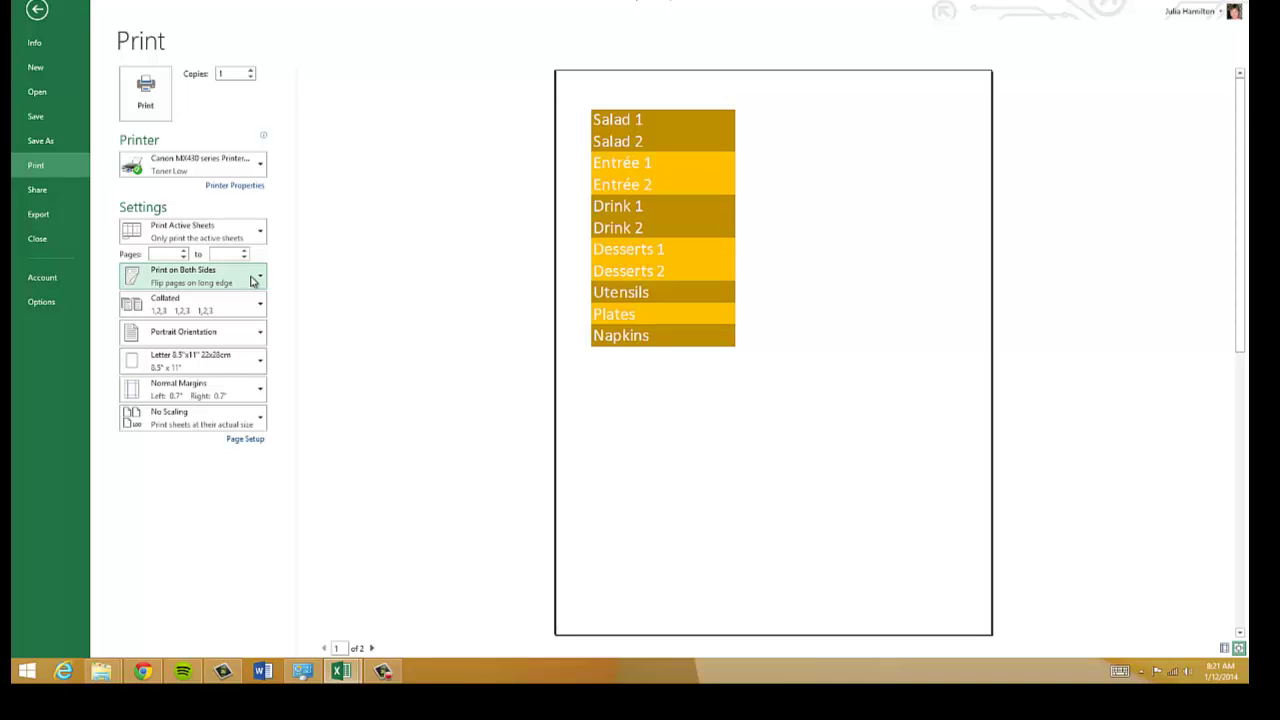
left_click(255, 279)
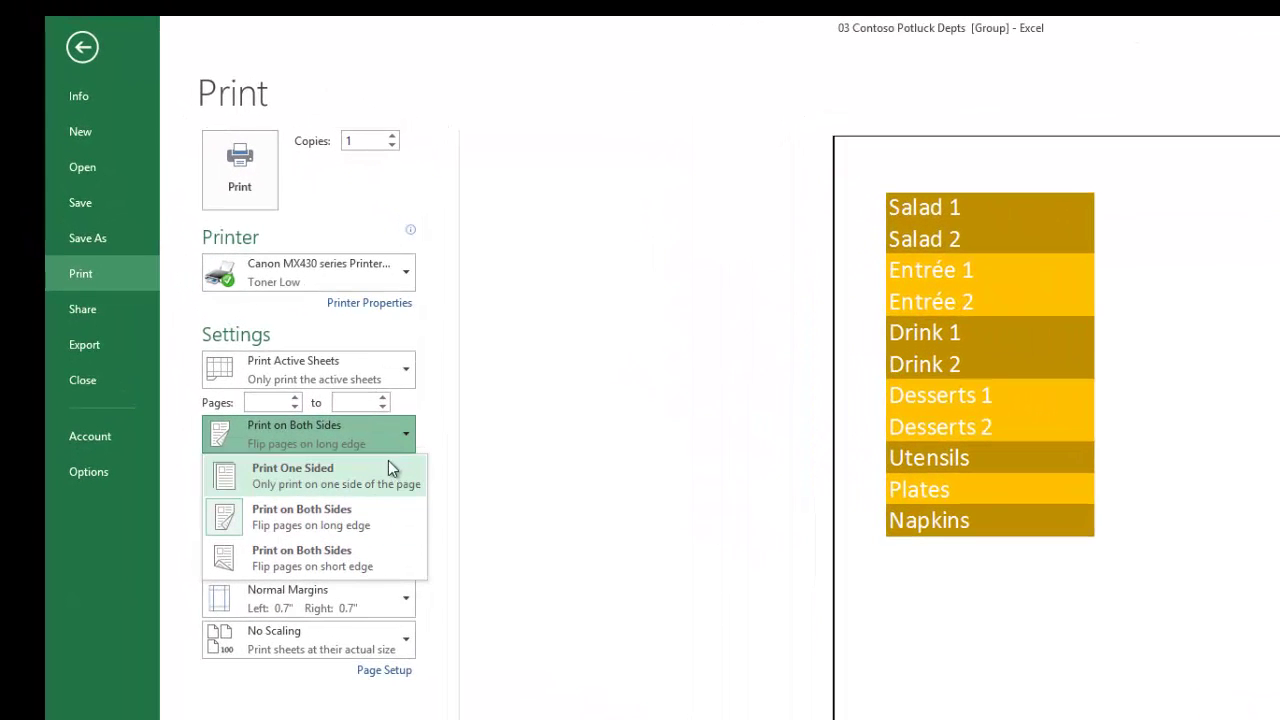
left_click(442, 416)
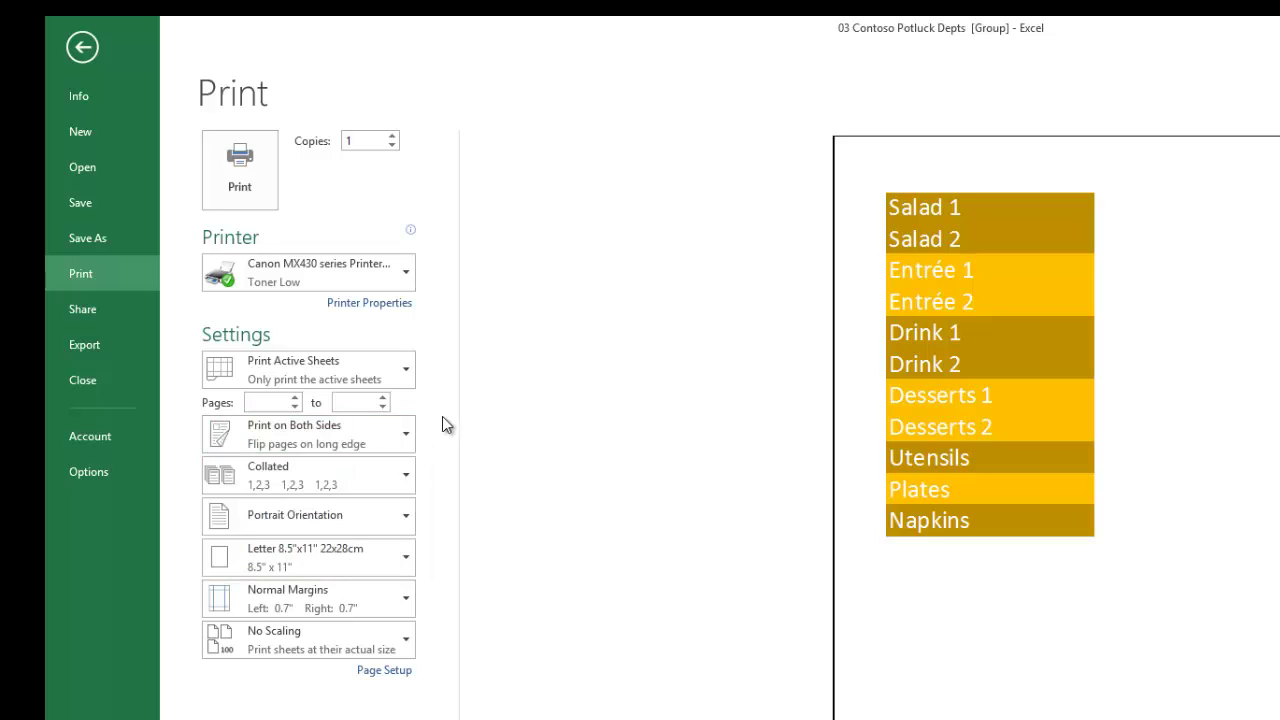
left_click(407, 518)
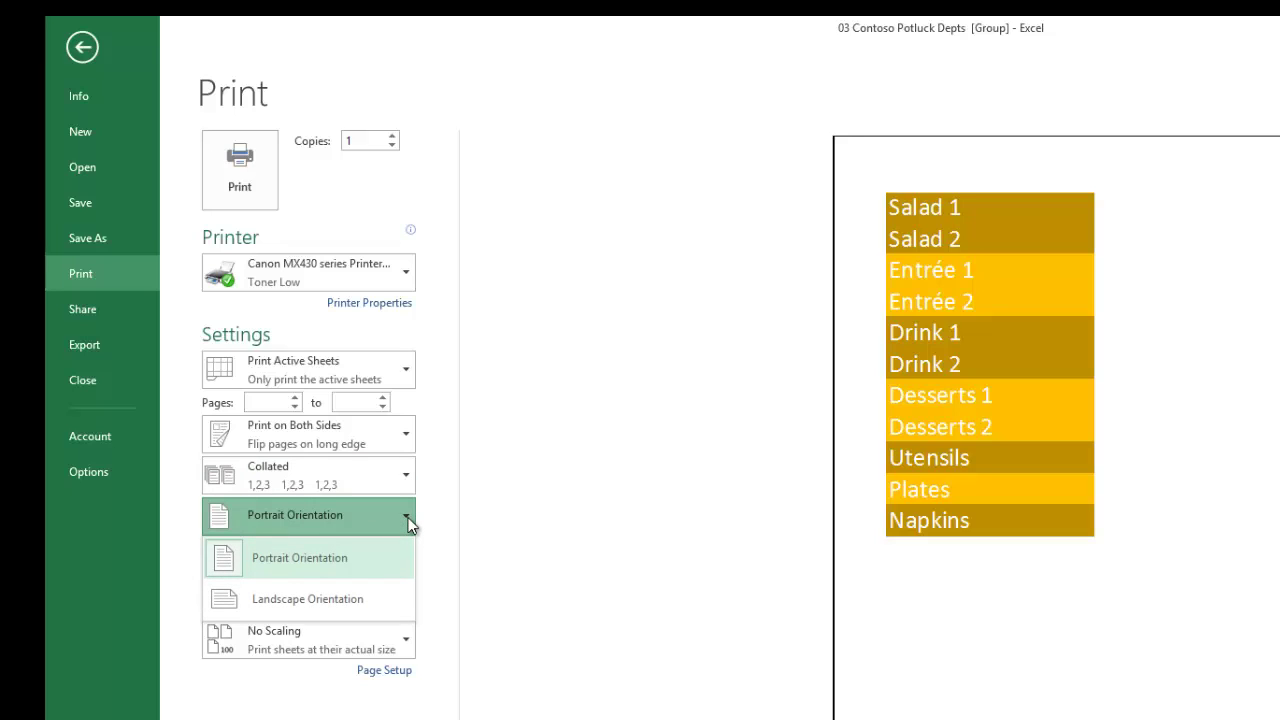
left_click(418, 512)
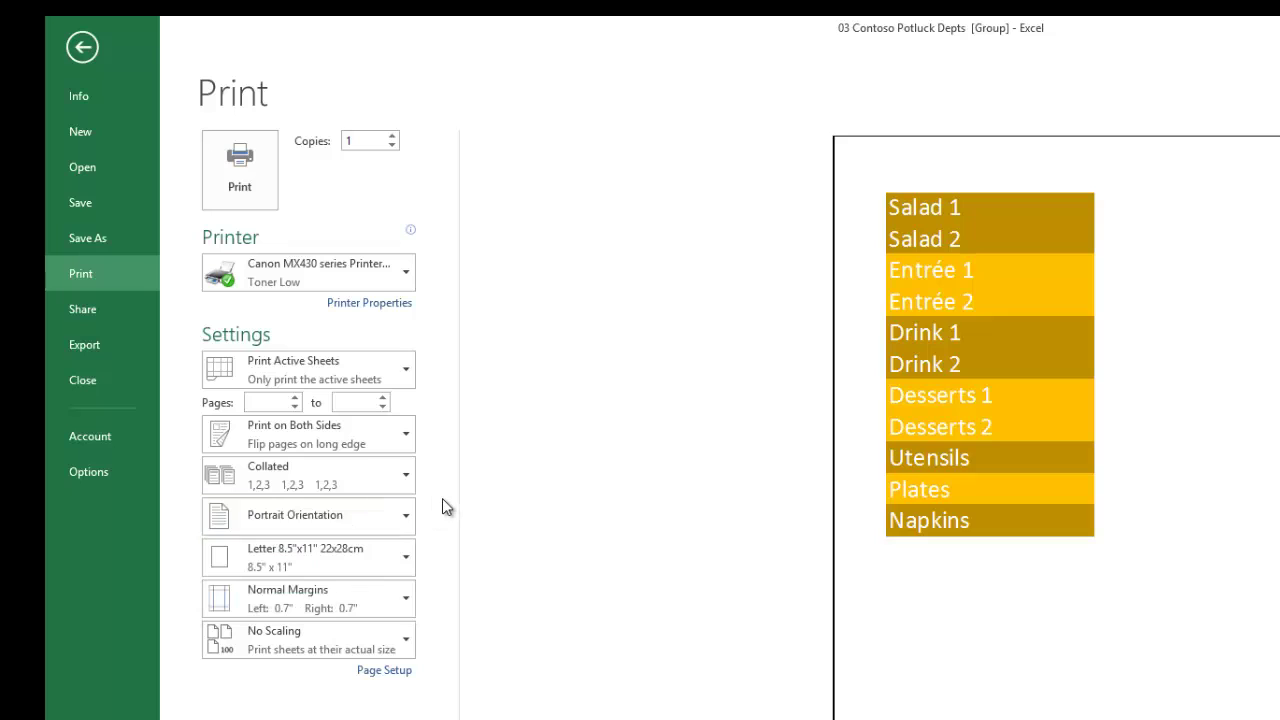
left_click(408, 640)
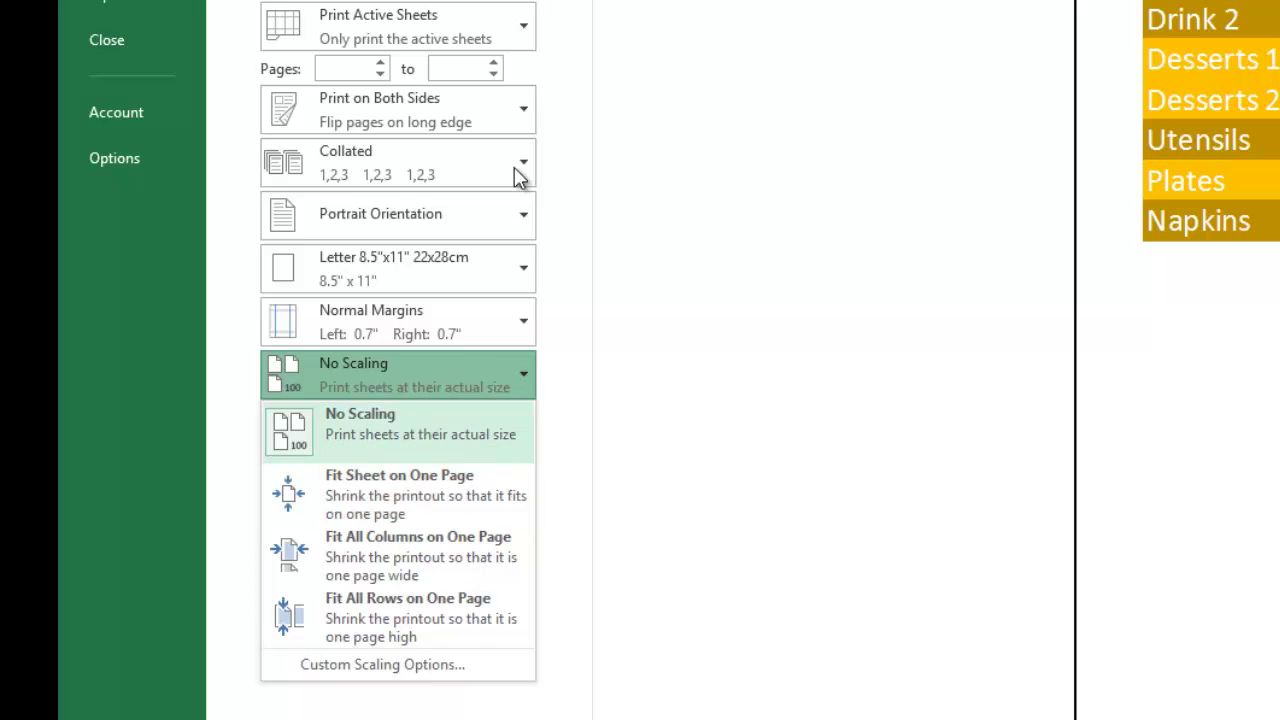
left_click(553, 135)
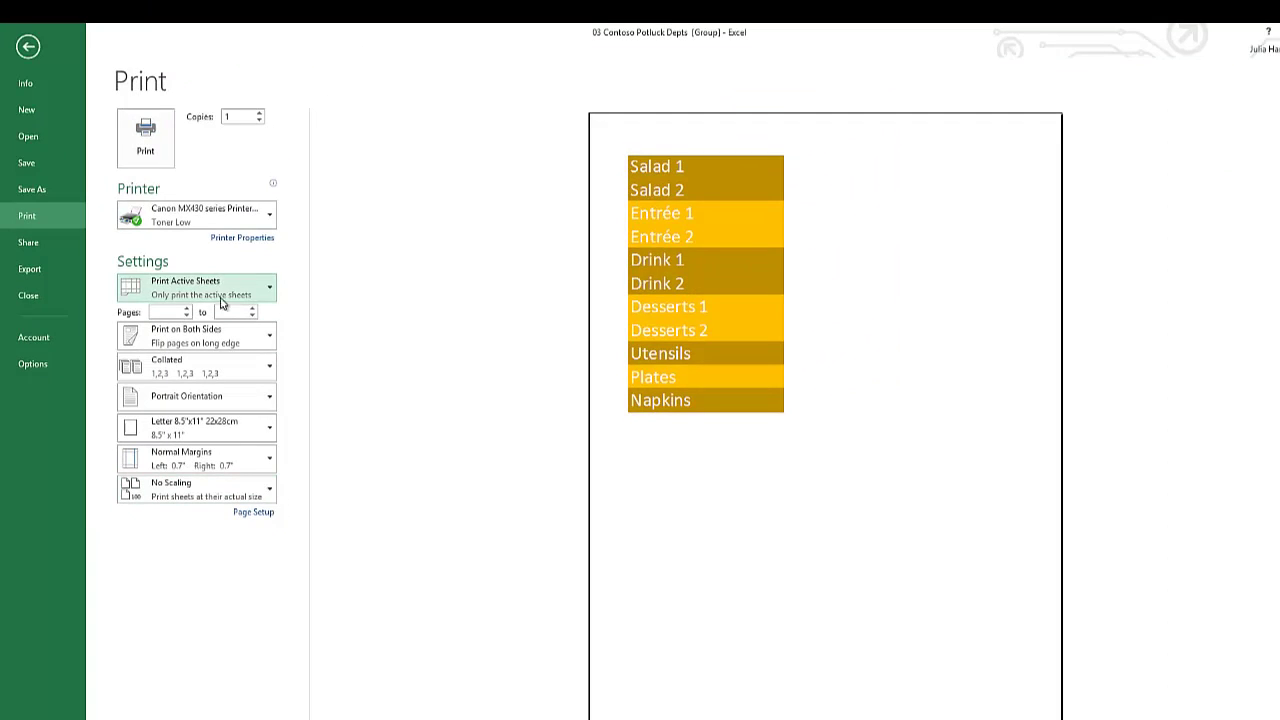
left_click(28, 48)
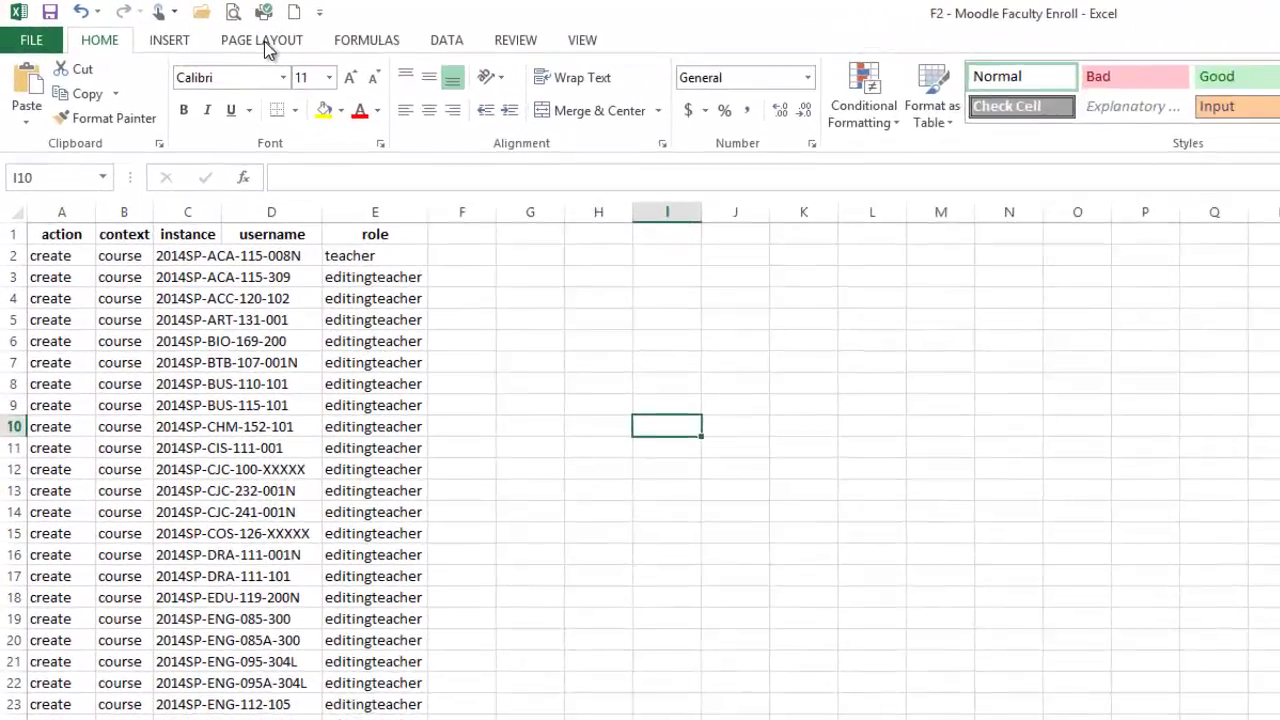
Look through the rows of the Moodle faculty enrollment list and select its header cells A1:E1.
left_click(164, 25)
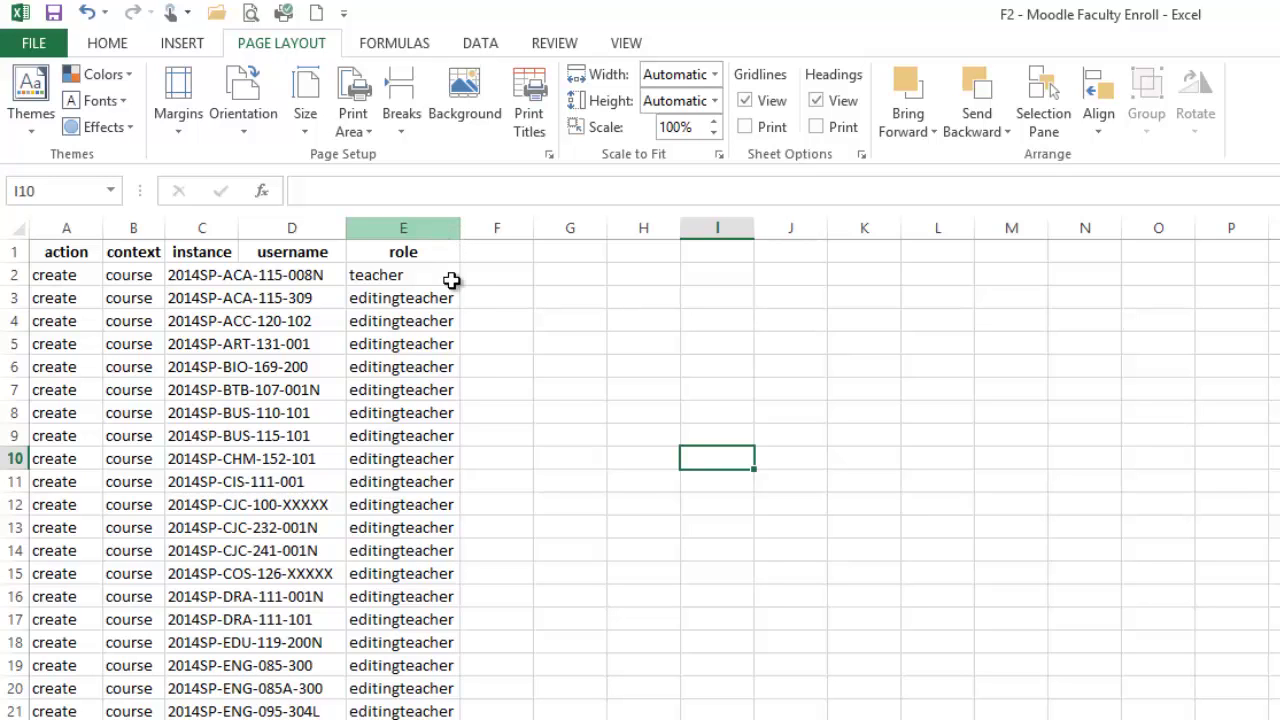
scroll(683, 631, "down", 4)
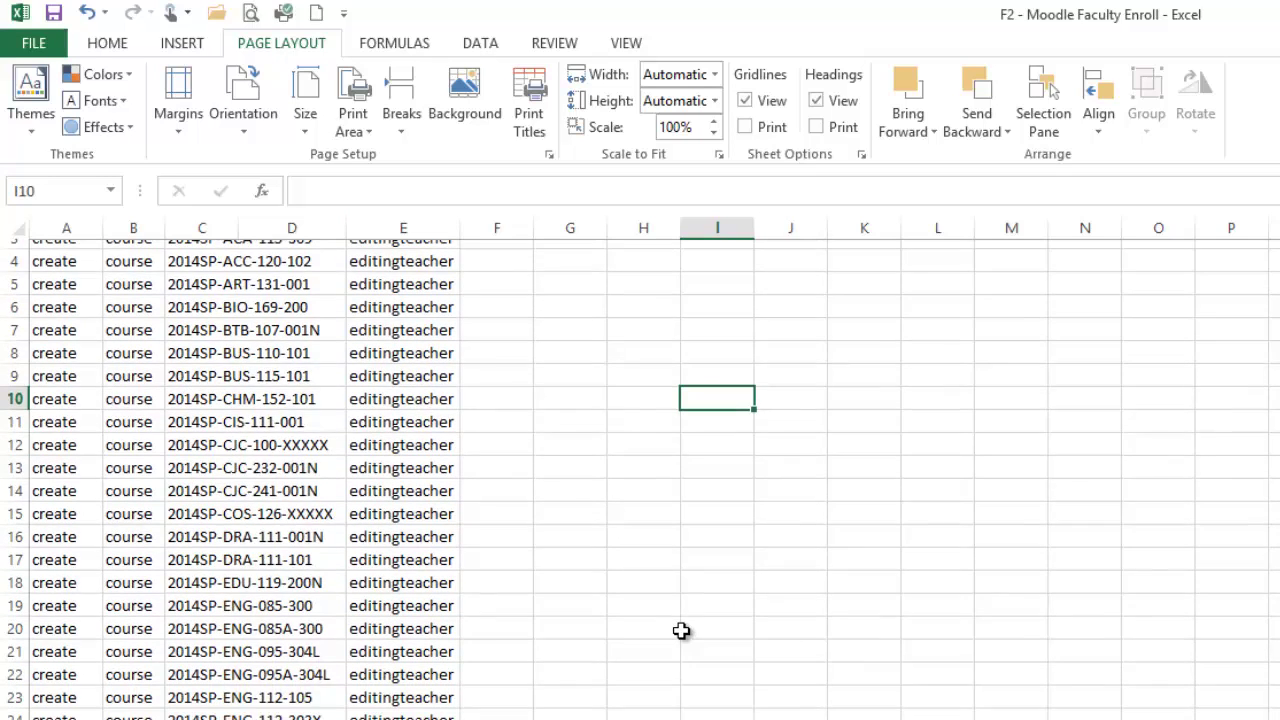
scroll(684, 668, "down", 20)
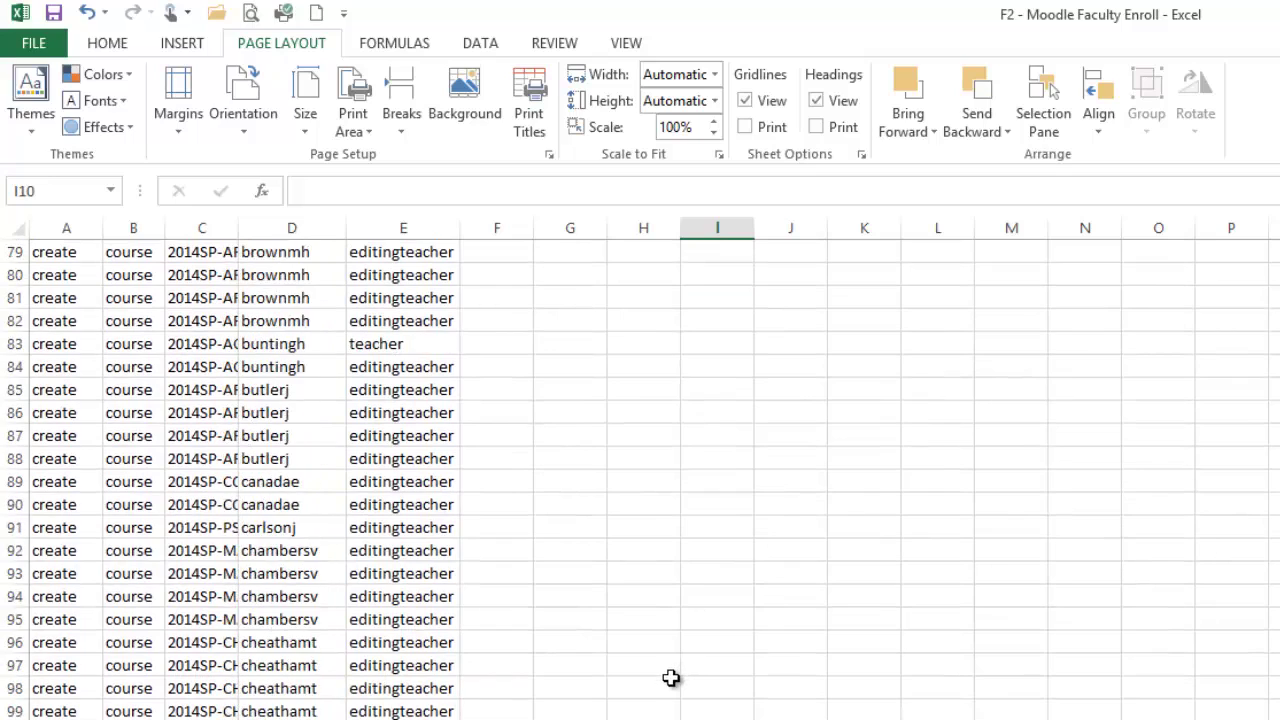
scroll(1157, 629, "up", 20)
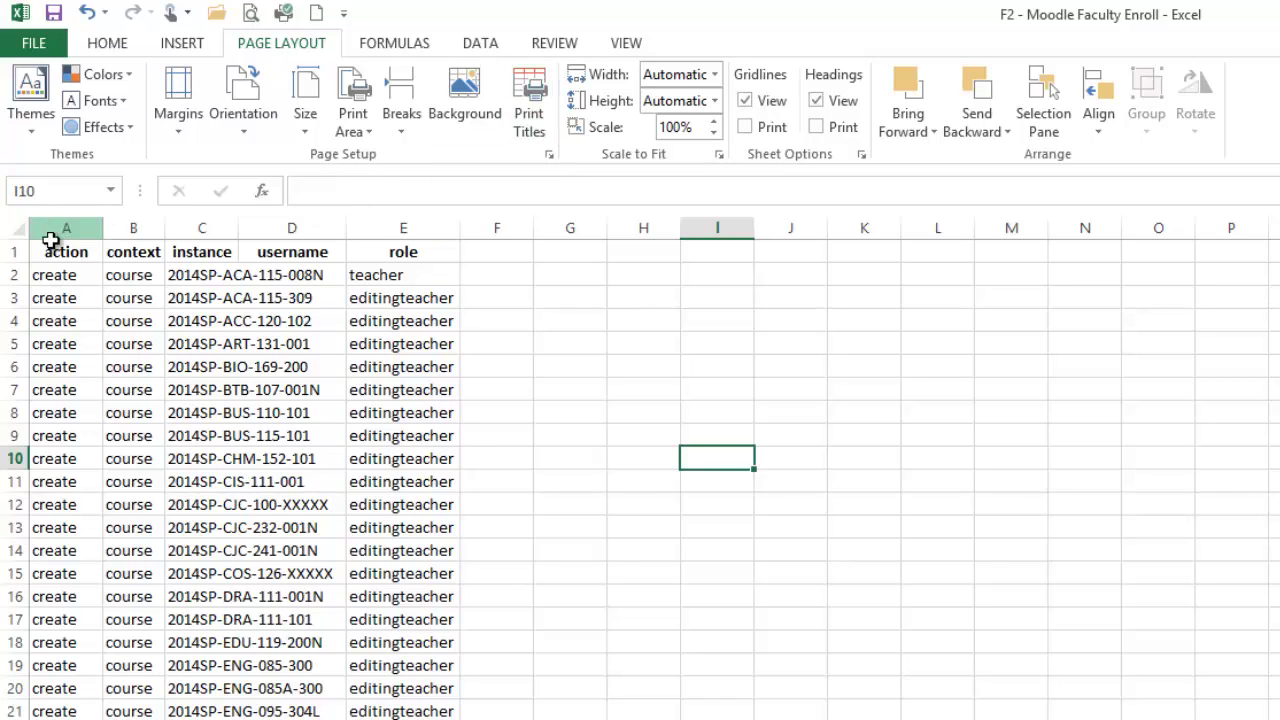
left_click_drag(52, 251, 430, 253)
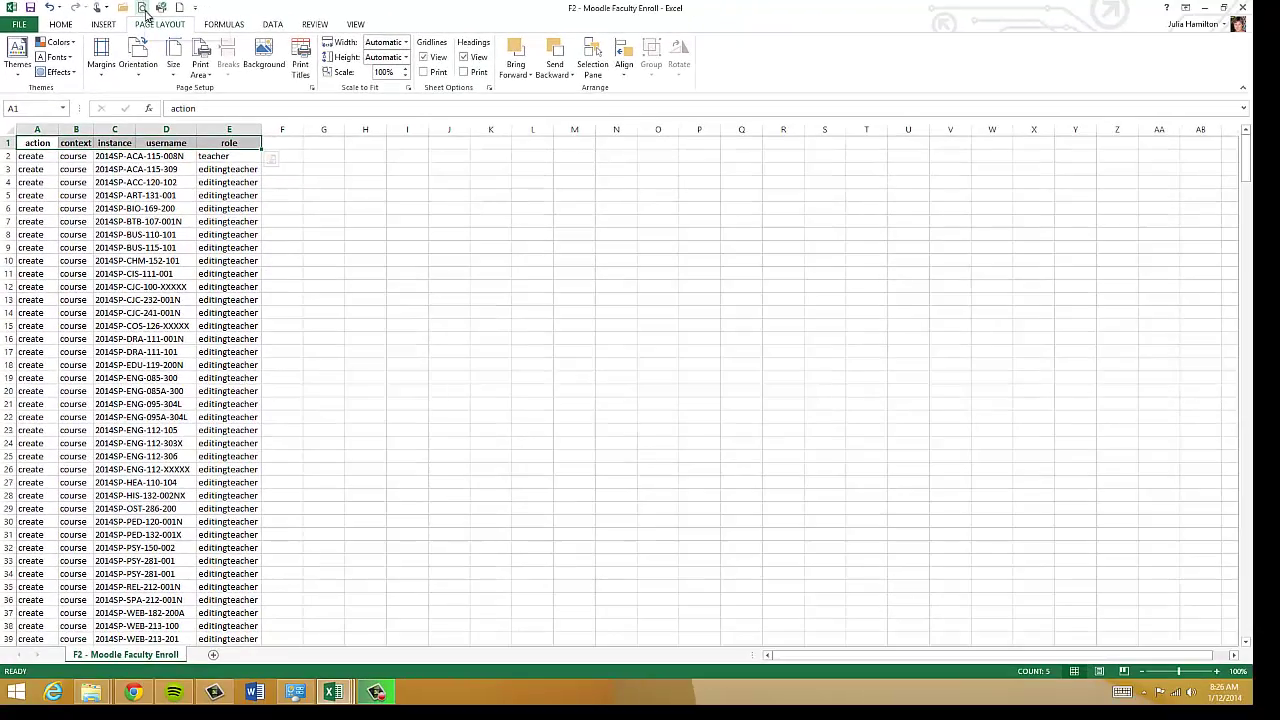
Check in the print preview whether the column headings appear on the pages after the first.
left_click(172, 10)
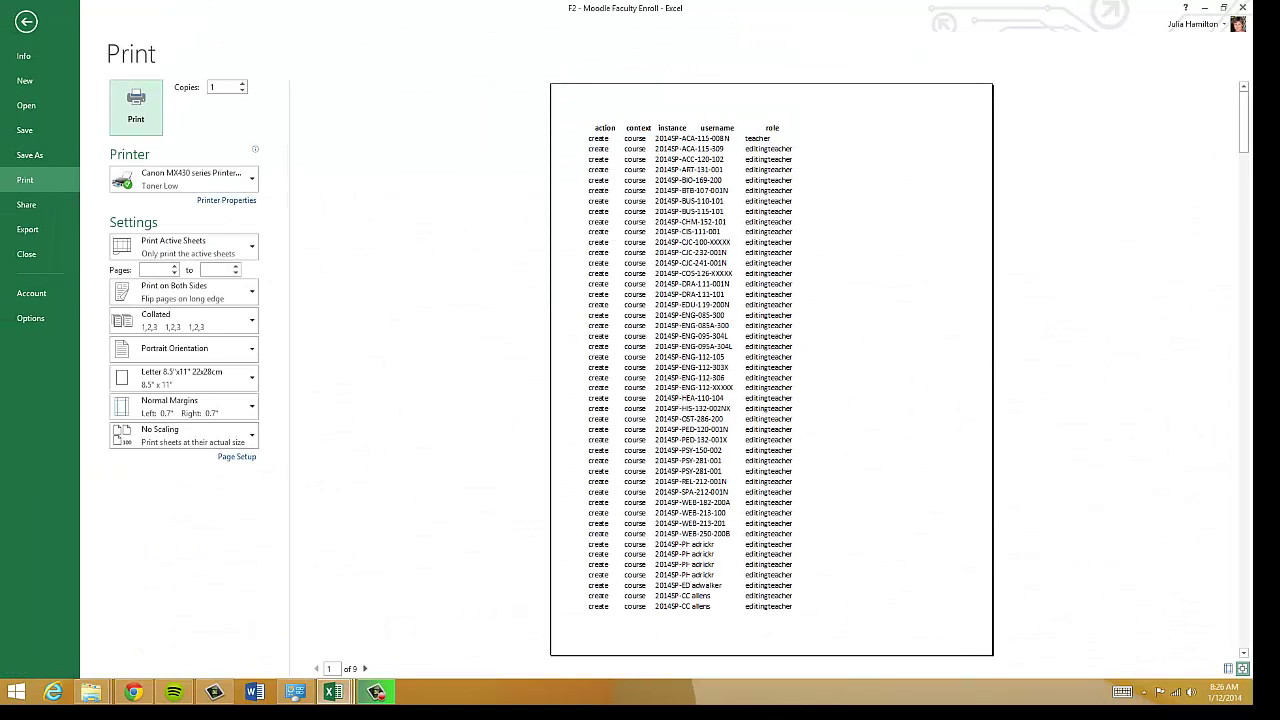
left_click_drag(1246, 140, 1247, 333)
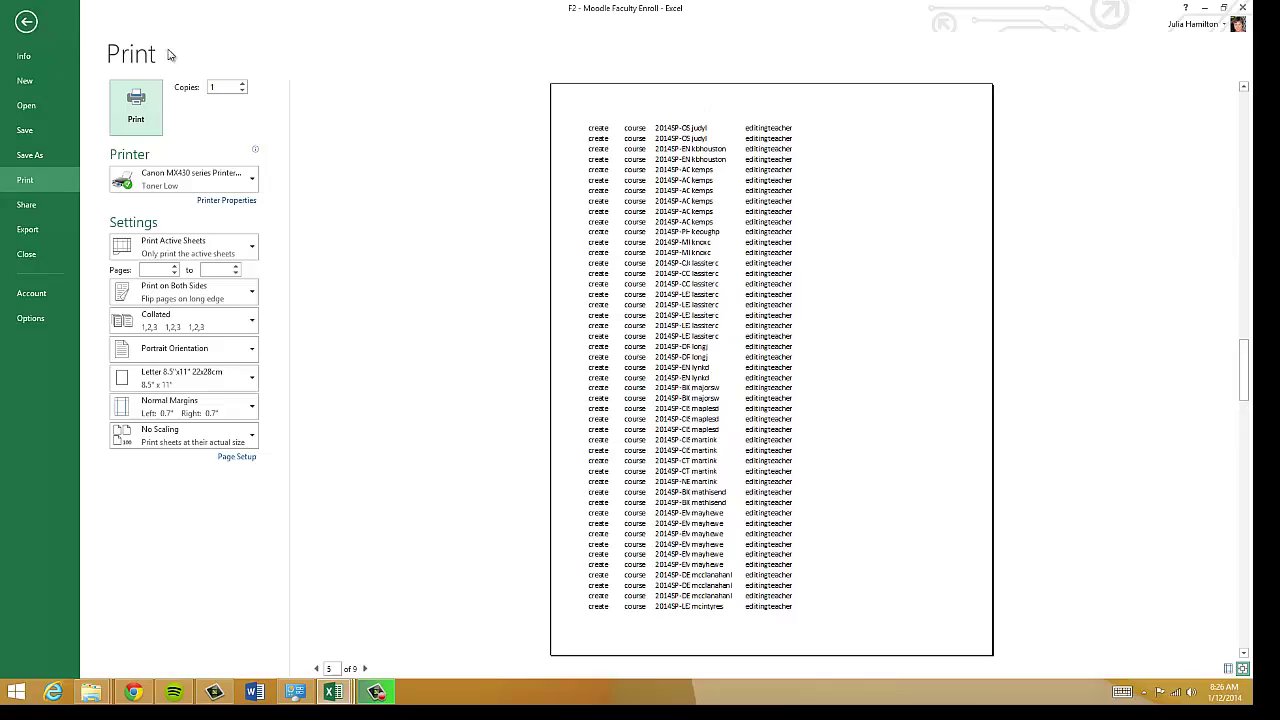
left_click(27, 24)
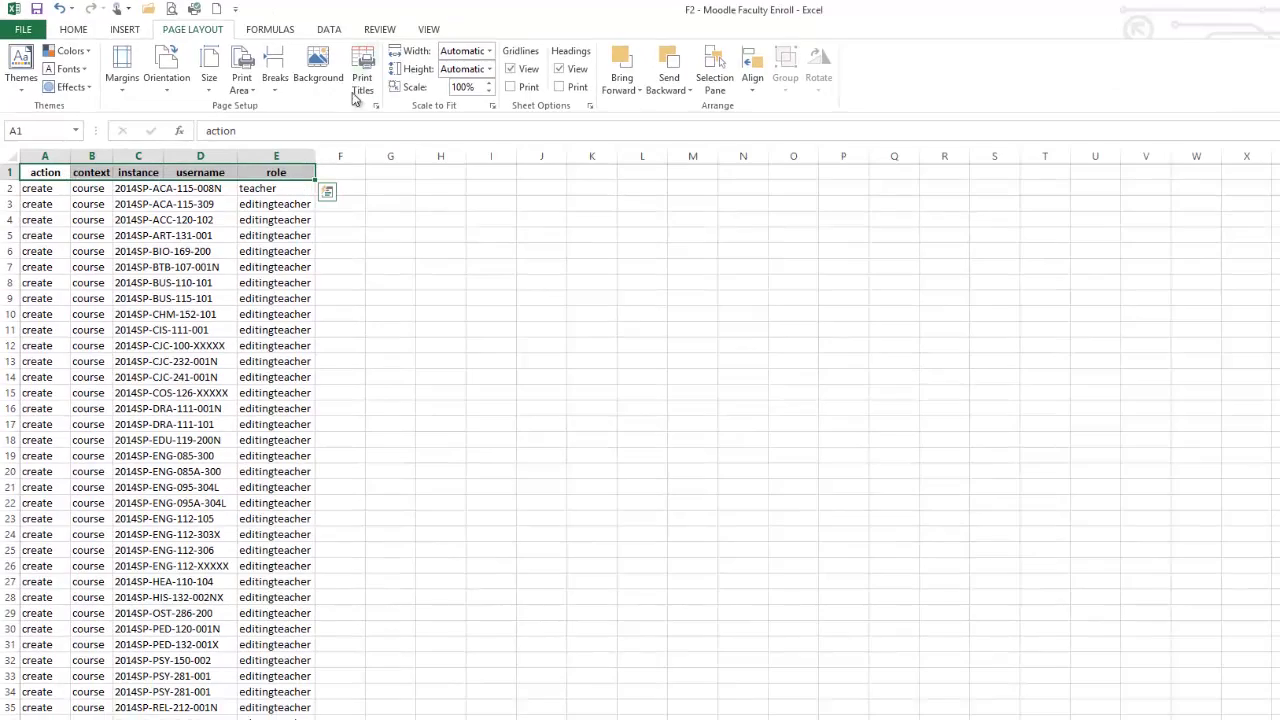
Set row 1 ($1:$1) as the print title row to repeat at the top of every page.
left_click(357, 94)
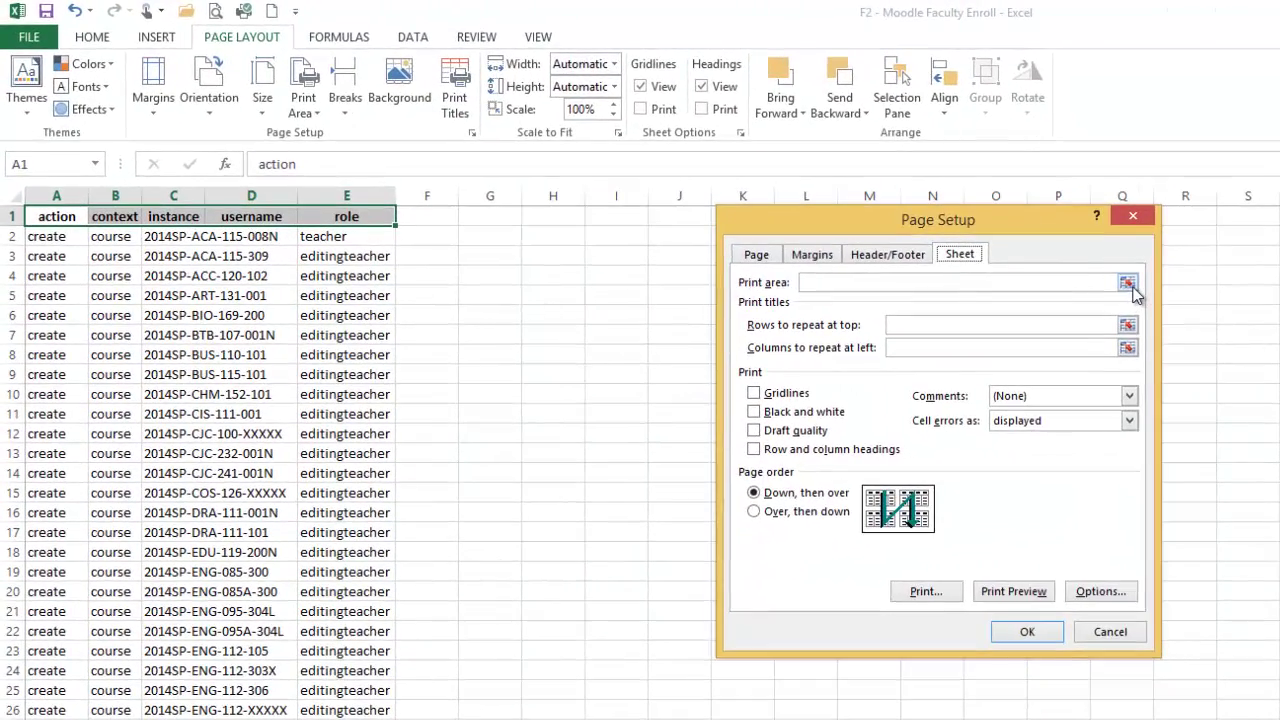
left_click(1082, 271)
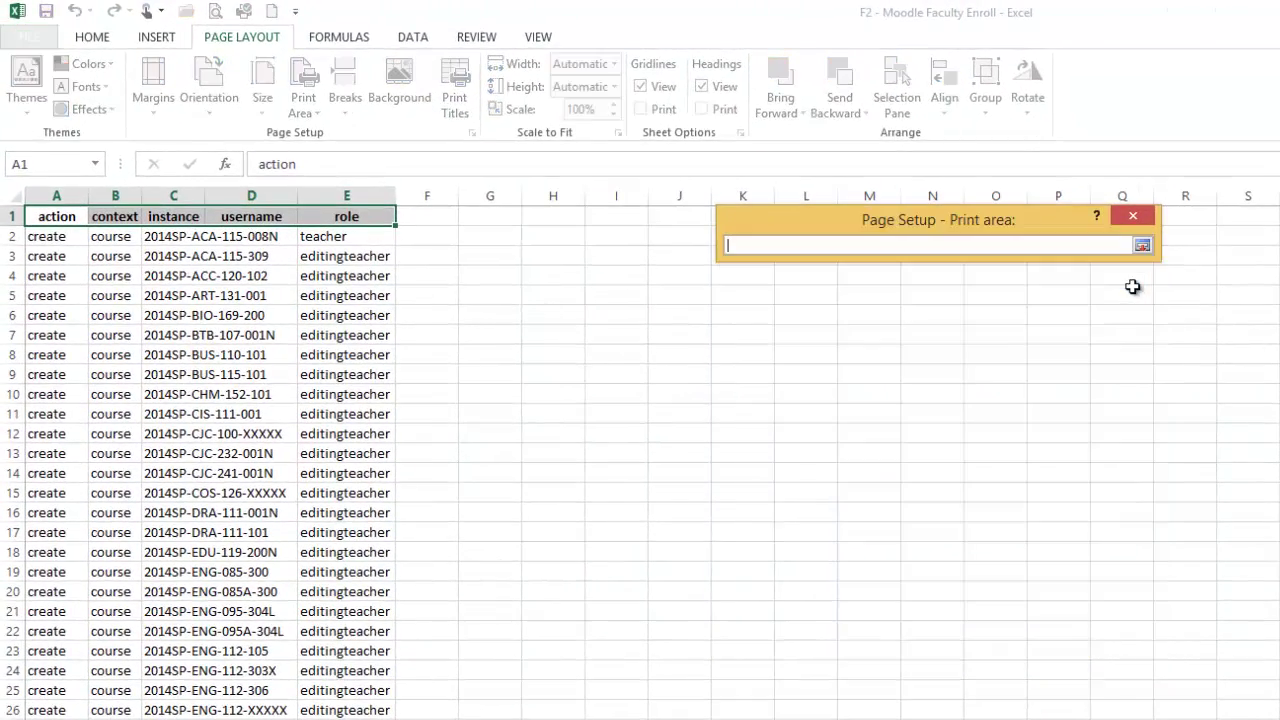
left_click(1141, 246)
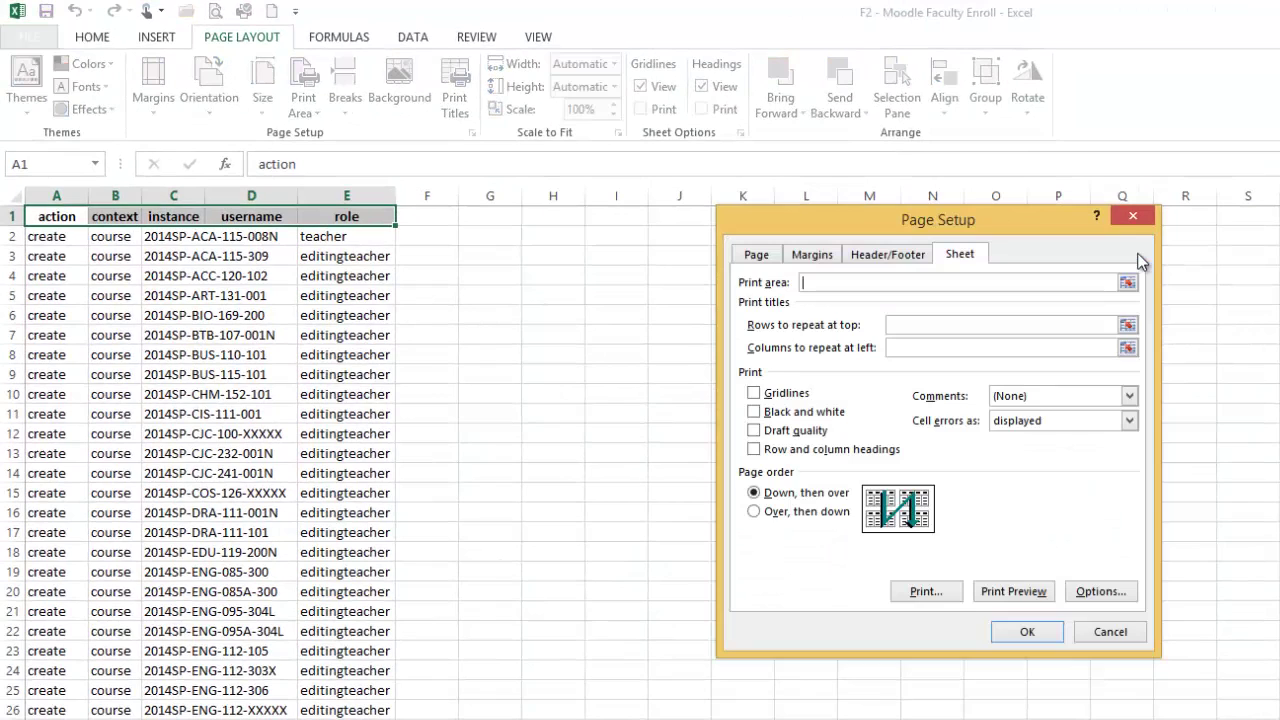
left_click(1127, 328)
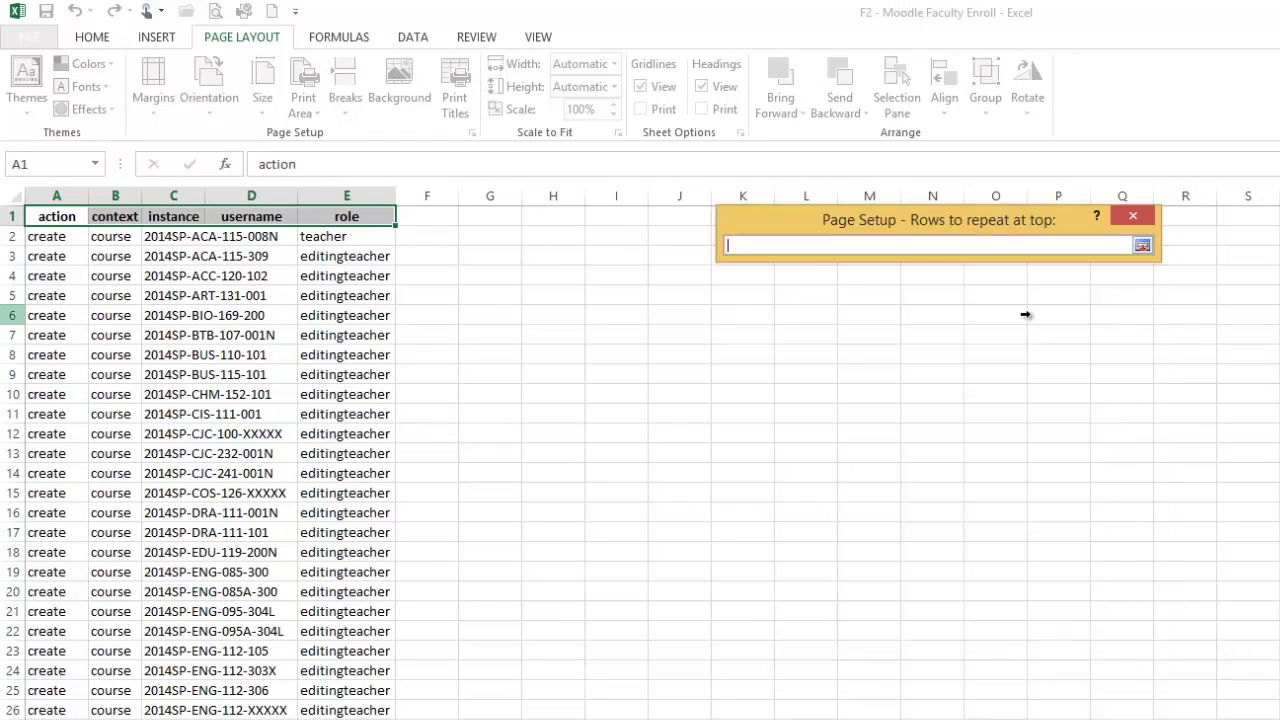
left_click(47, 216)
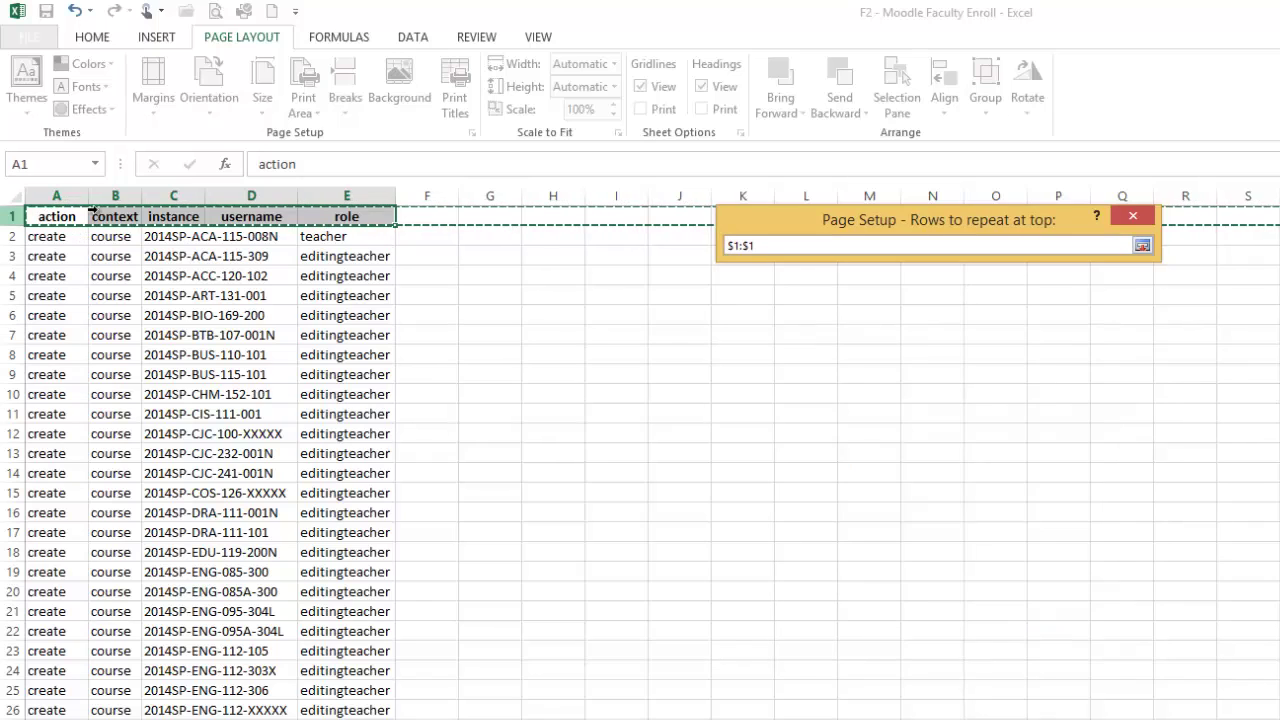
left_click(1142, 245)
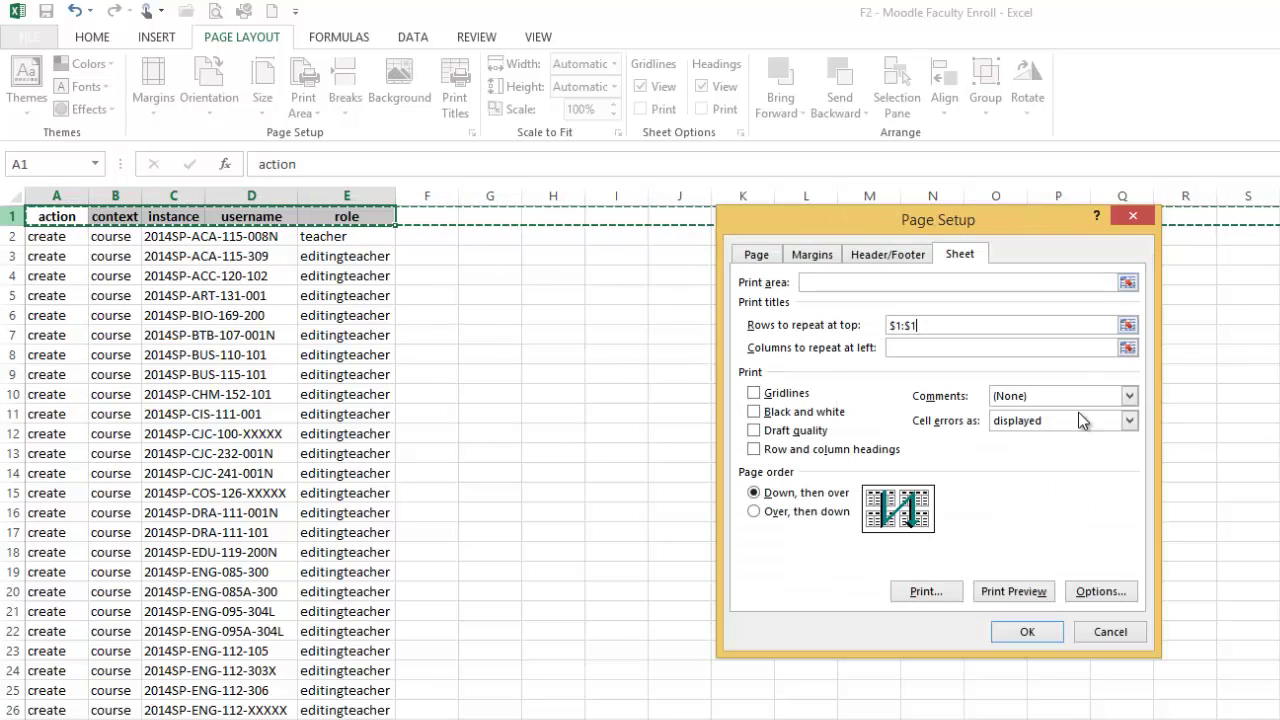
left_click(1020, 634)
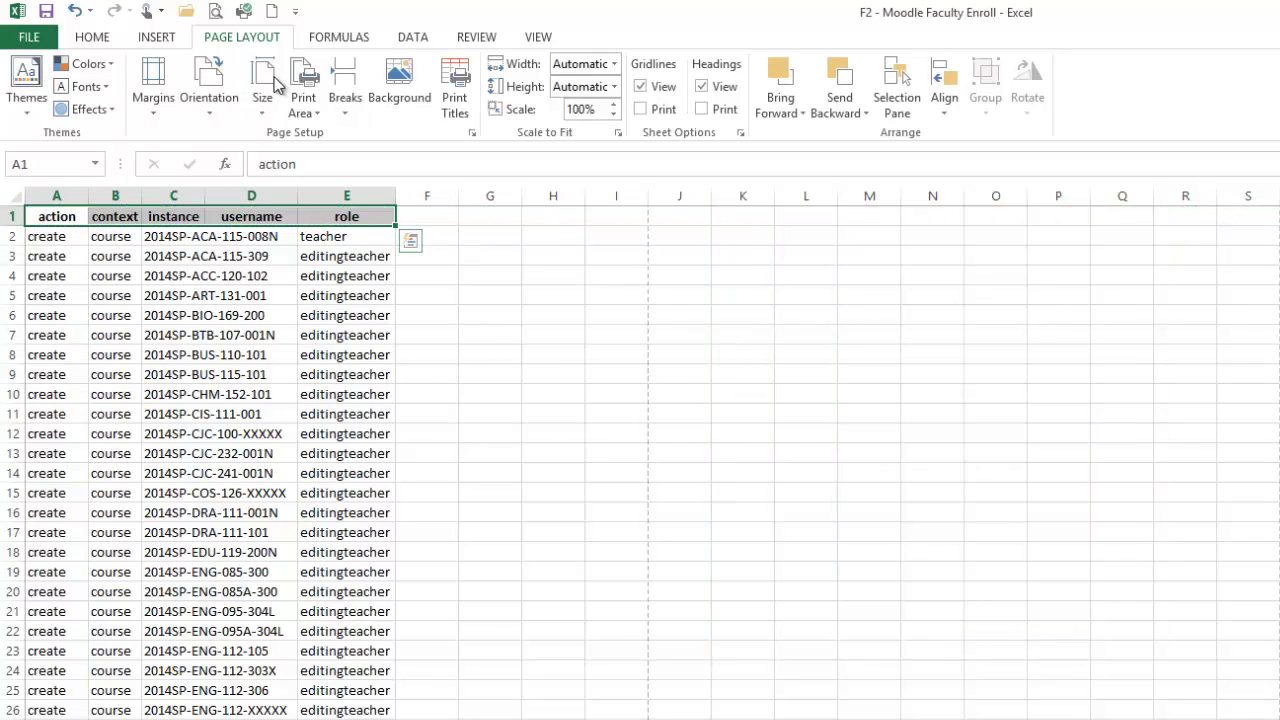
Check the repeated header row on the following pages of the print preview and return to the sheet.
left_click(212, 11)
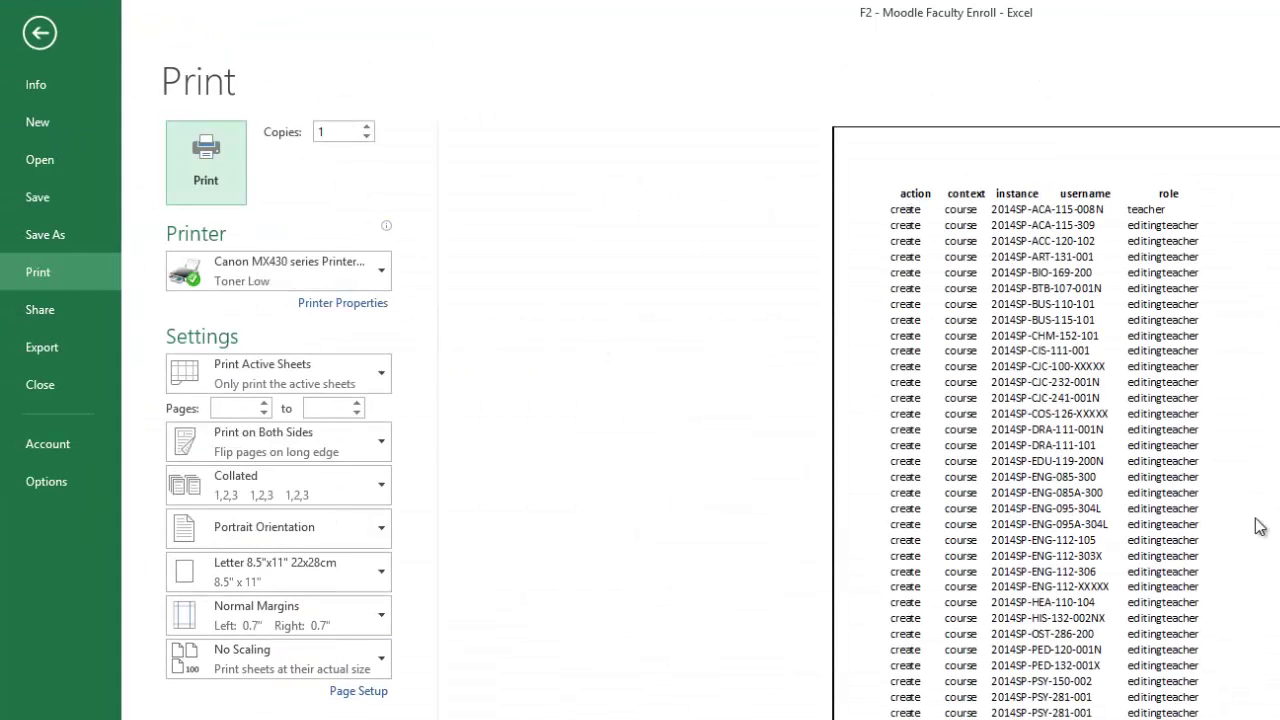
scroll(1259, 527, "down", 5)
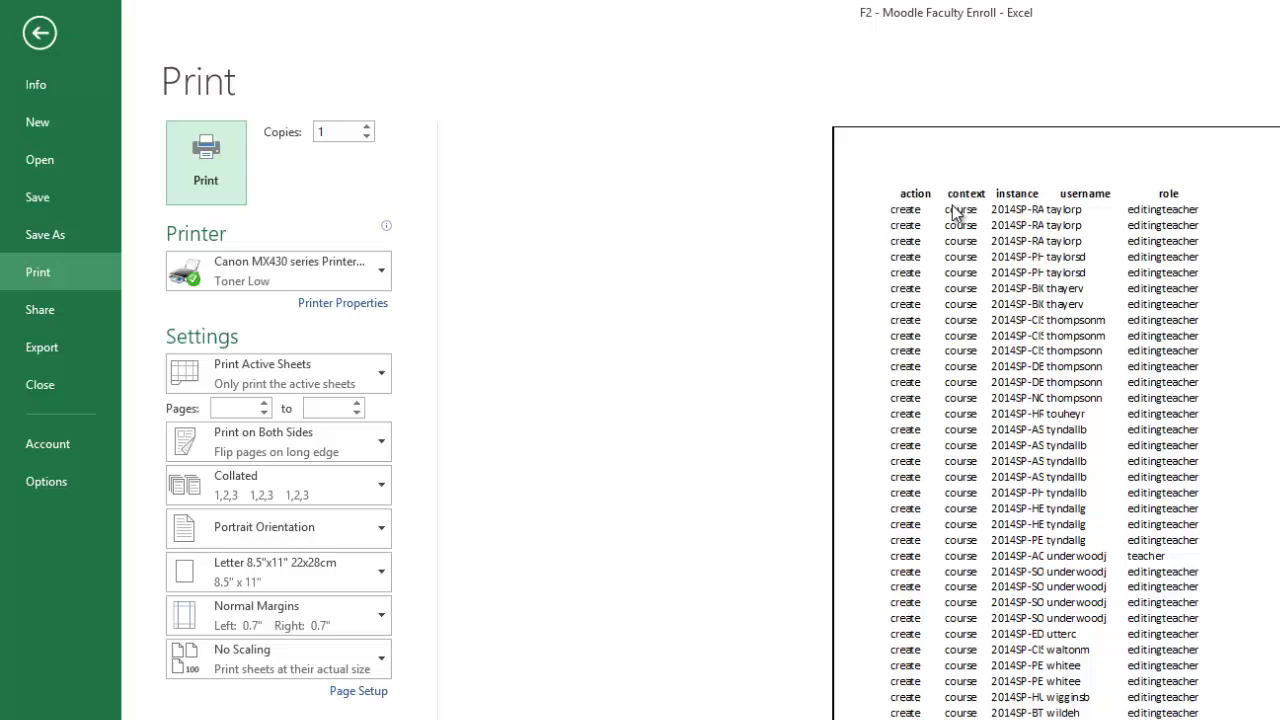
left_click(53, 48)
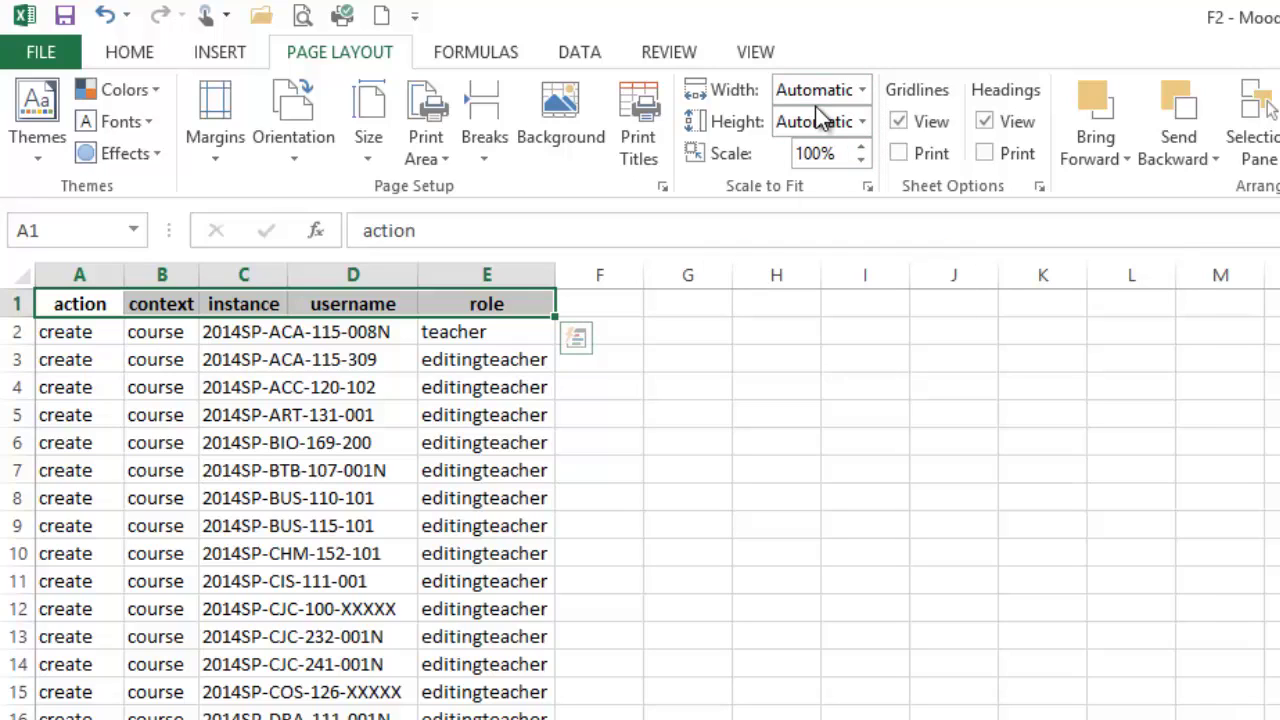
left_click(297, 162)
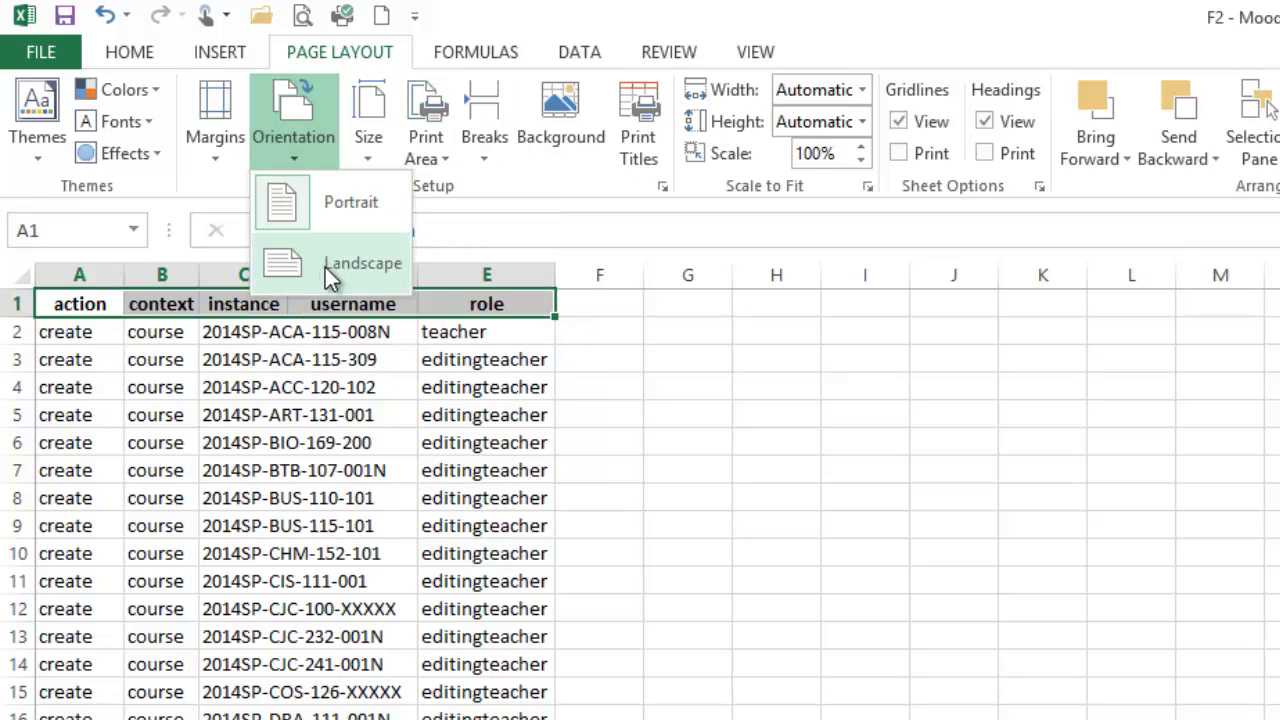
left_click(298, 152)
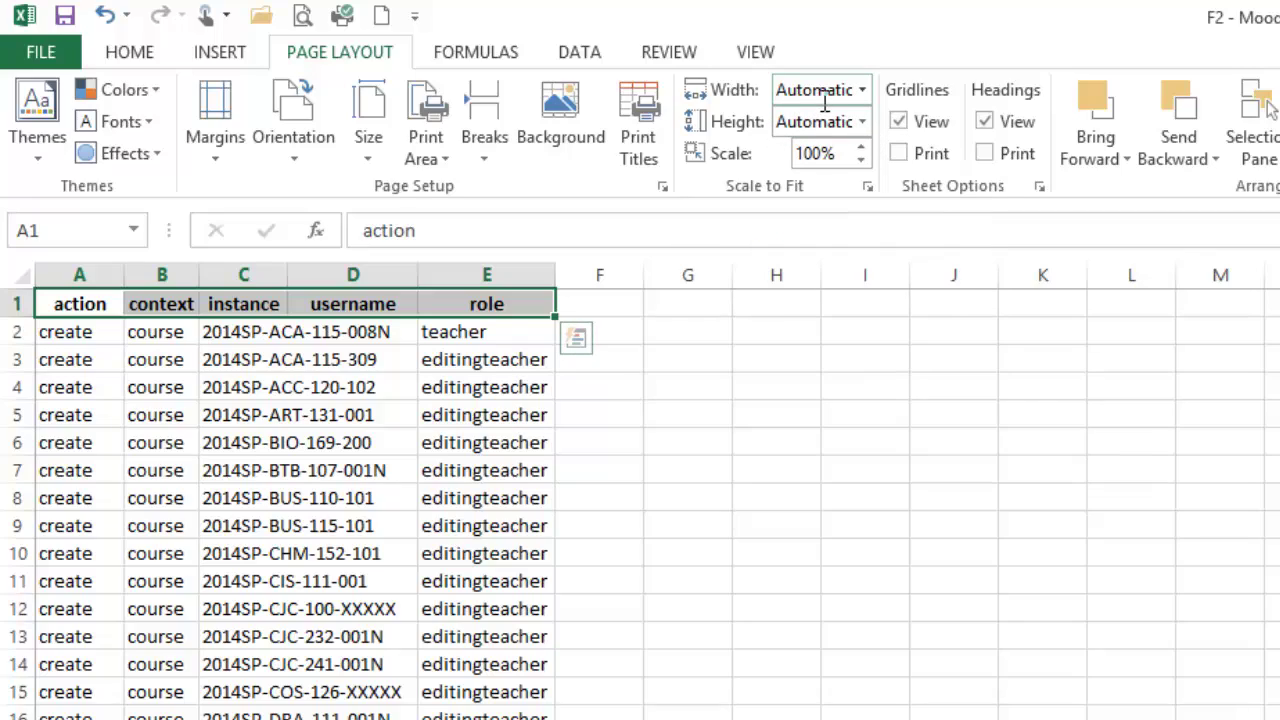
Preview the printout with its height fitted to 1 page, and reset the height to Automatic.
left_click(861, 122)
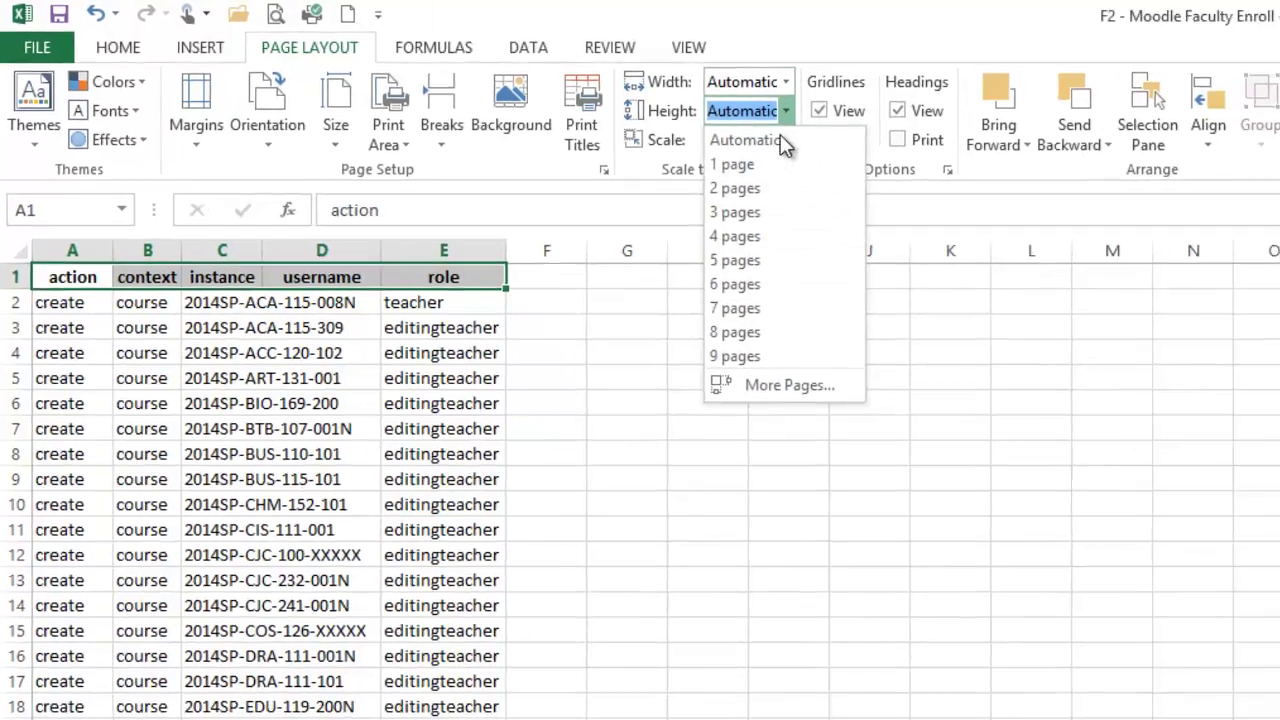
left_click(732, 164)
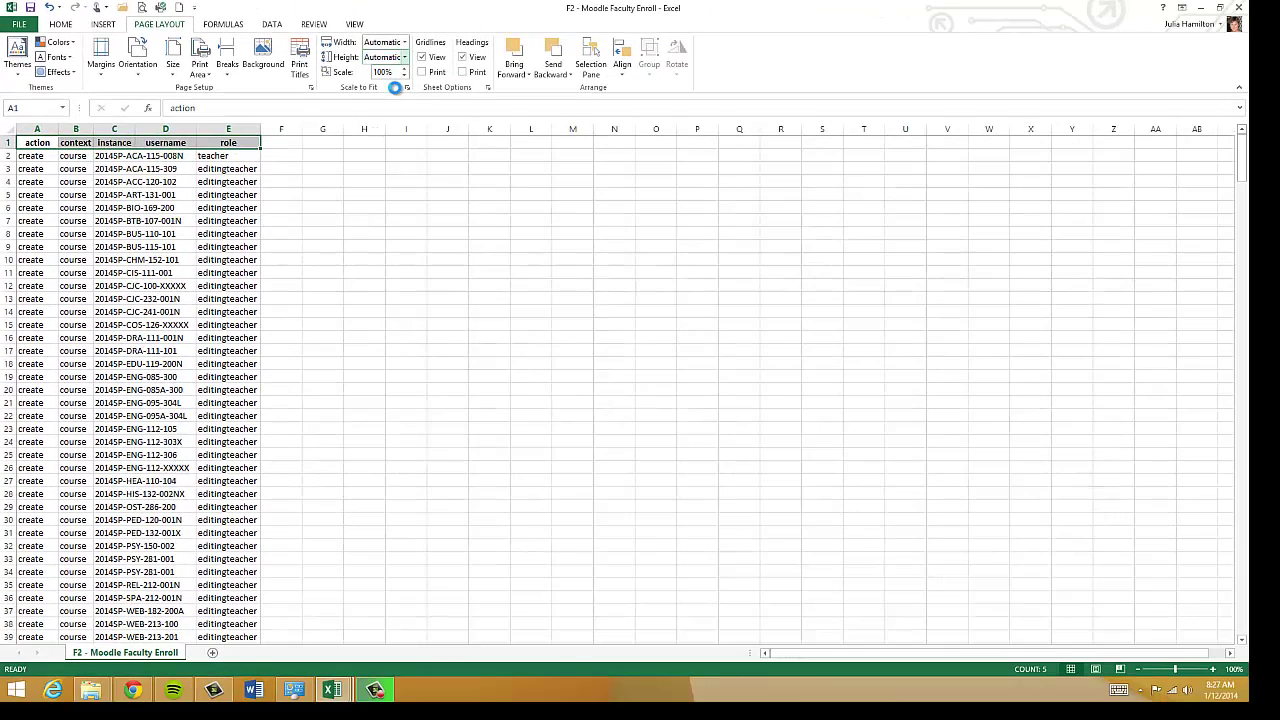
left_click(143, 8)
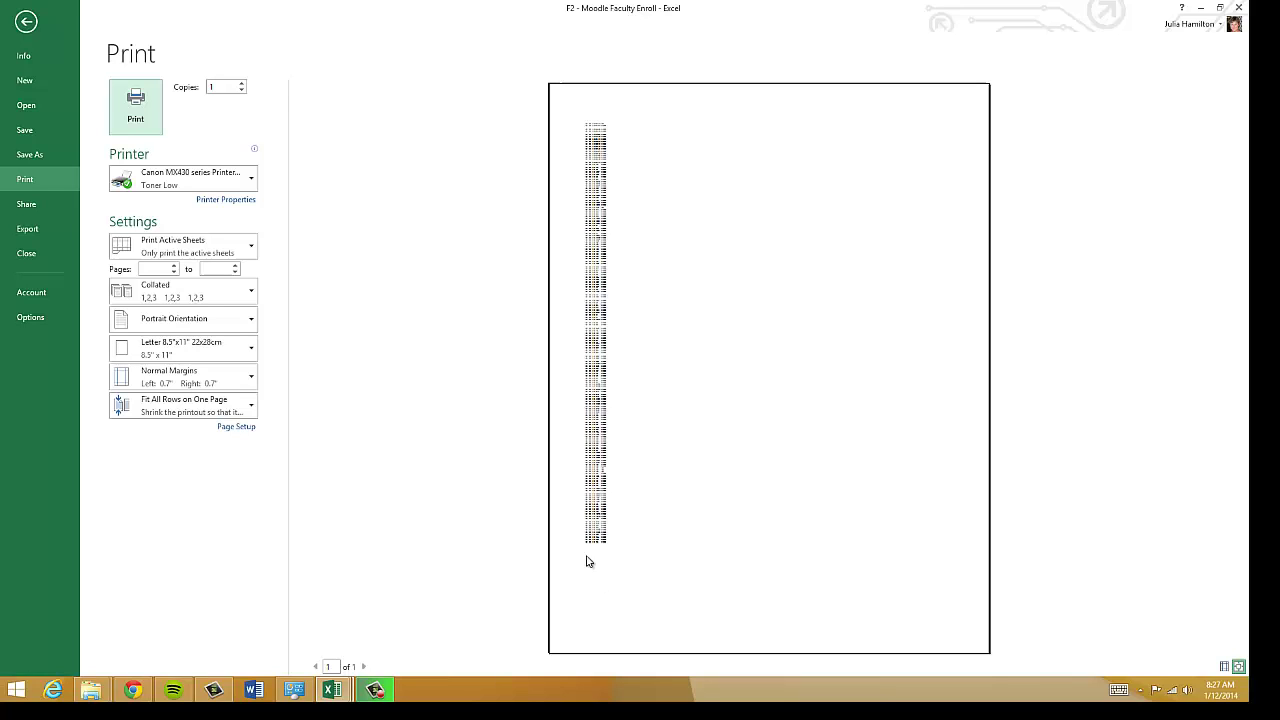
left_click(30, 28)
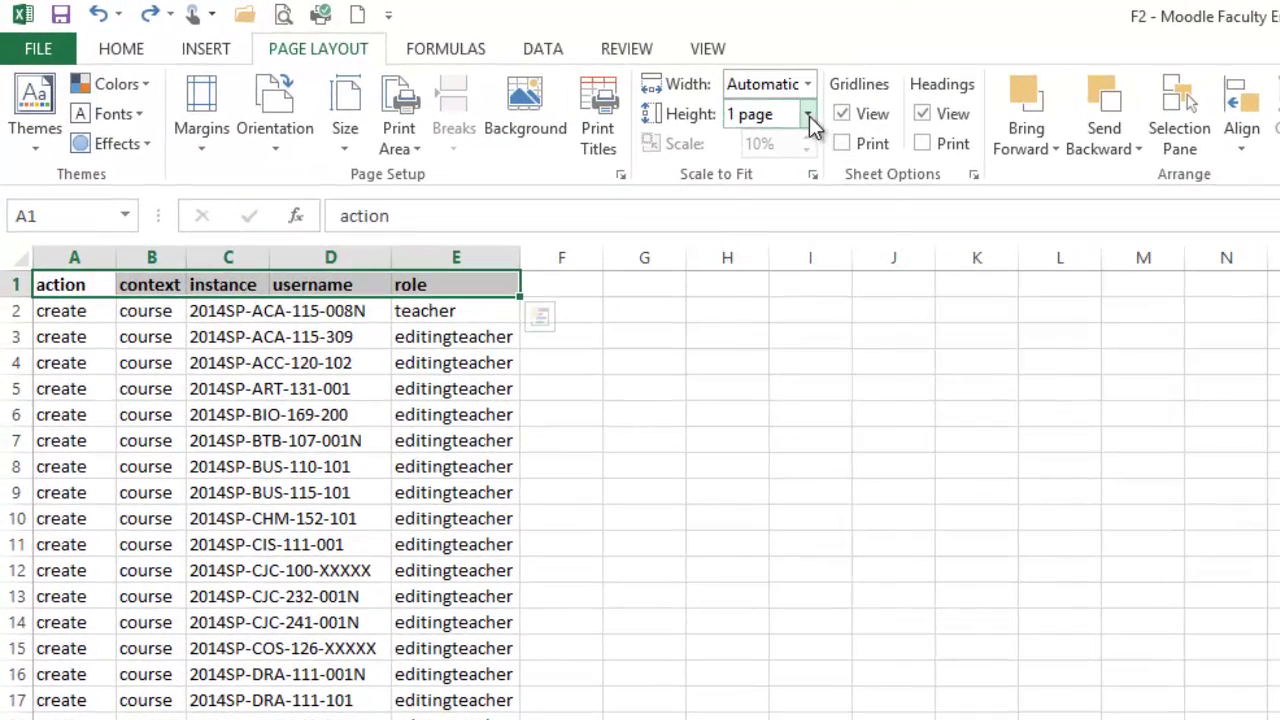
left_click(808, 115)
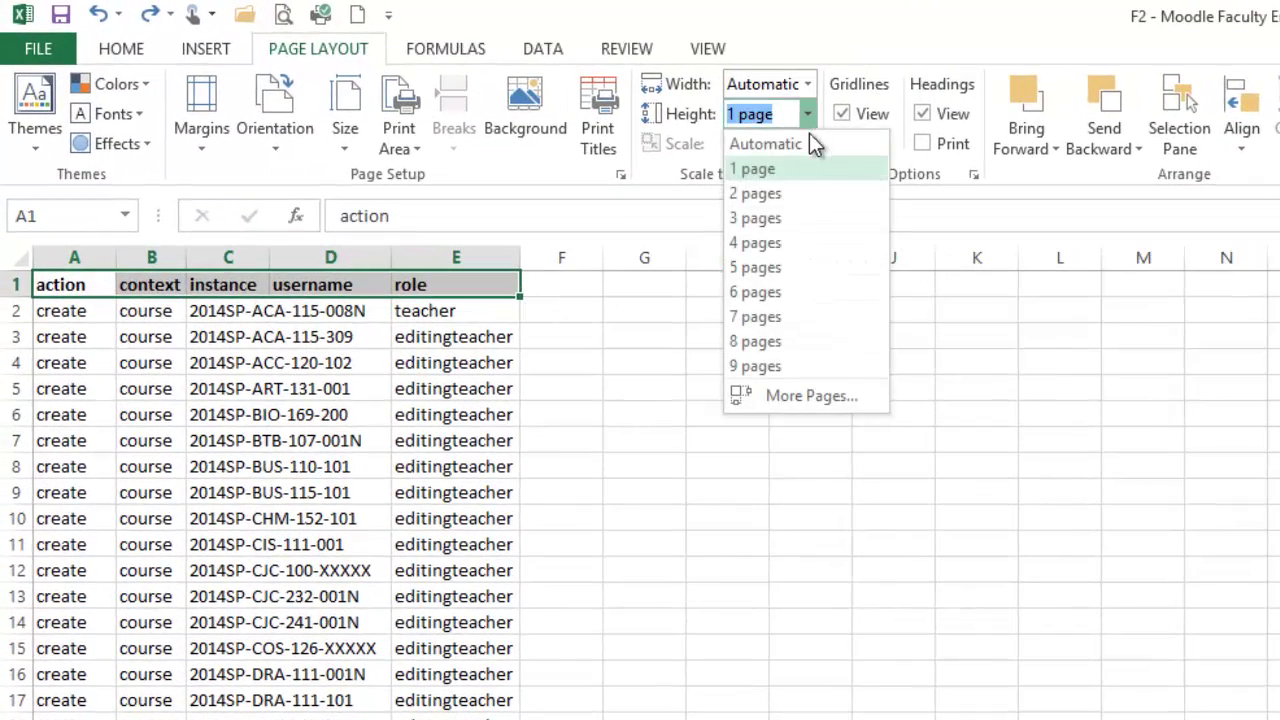
left_click(809, 140)
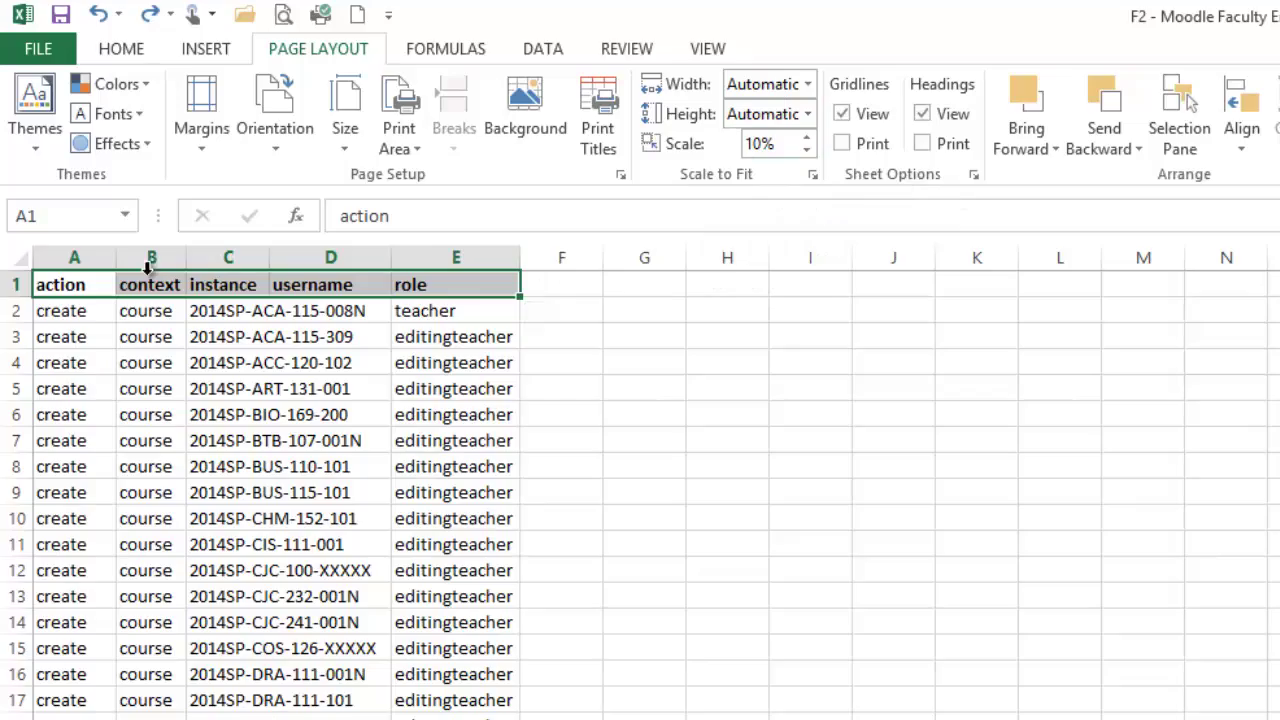
Select the whole sheet and enlarge its font size to 72.
left_click(20, 260)
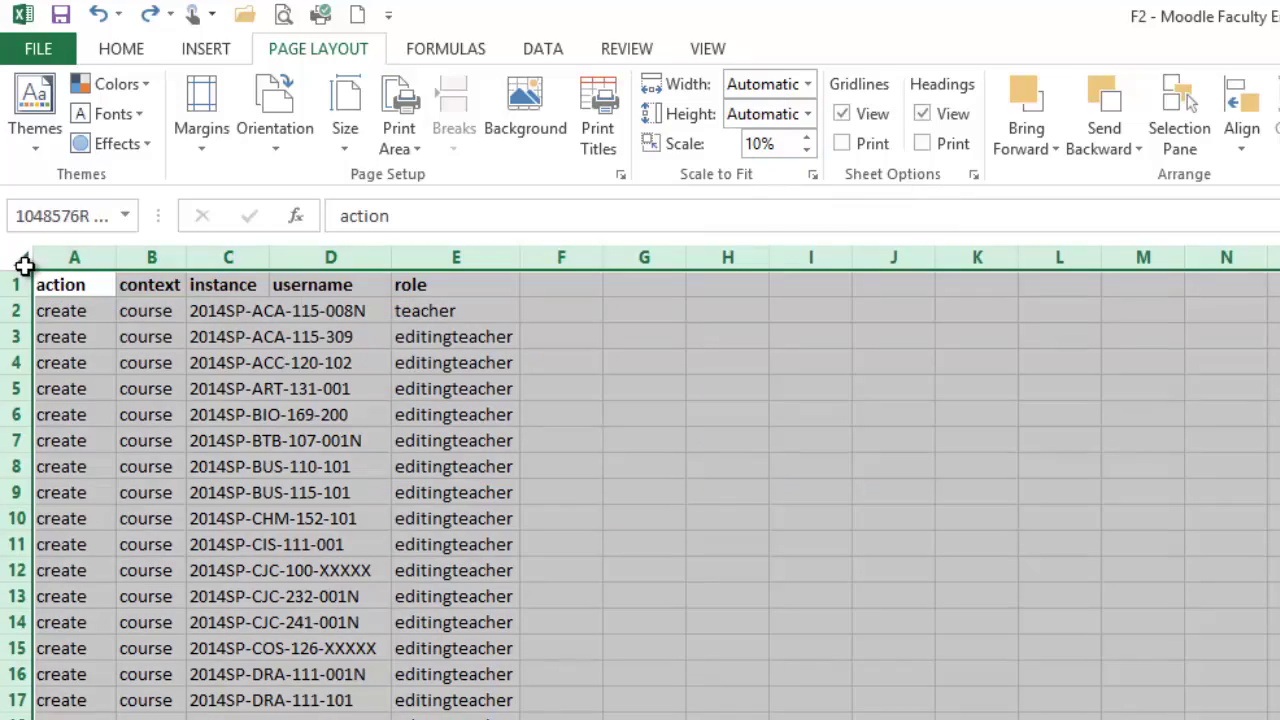
left_click(121, 48)
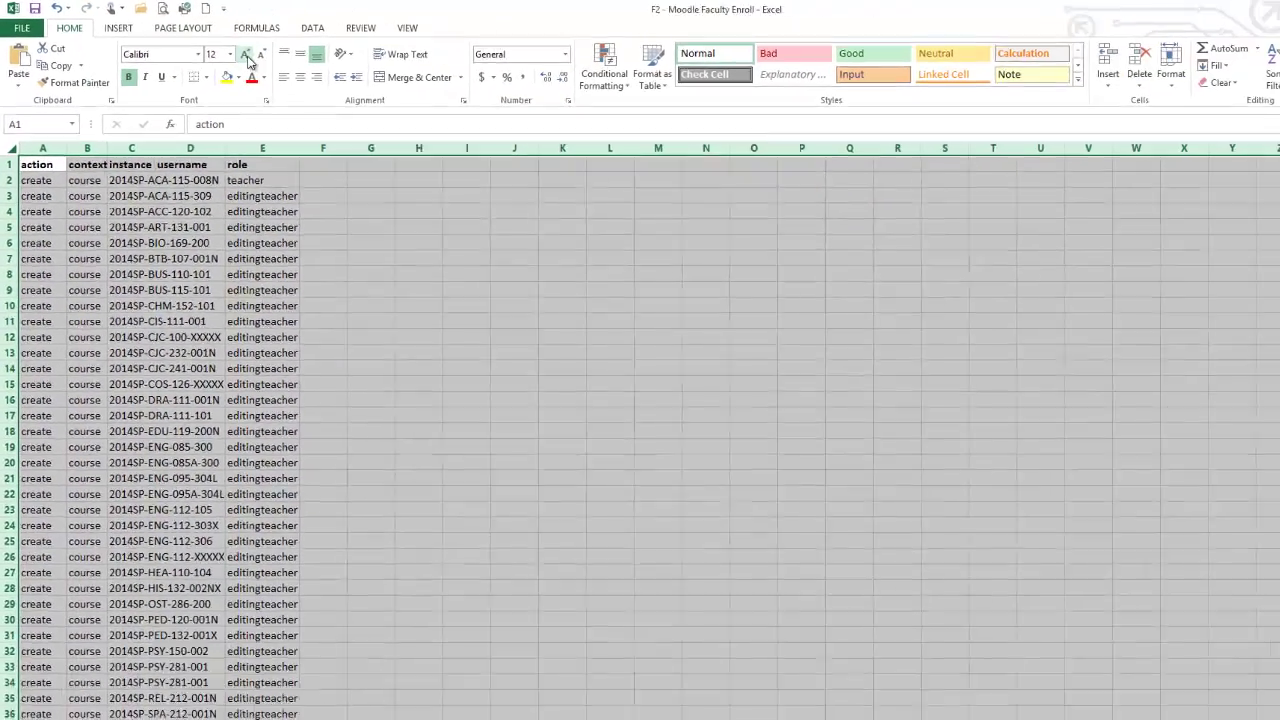
left_click(340, 76)
left_click(340, 76)
left_click(340, 76)
left_click(340, 76)
left_click(340, 76)
left_click(340, 76)
left_click(340, 76)
left_click(340, 76)
left_click(240, 55)
left_click(240, 55)
left_click(240, 55)
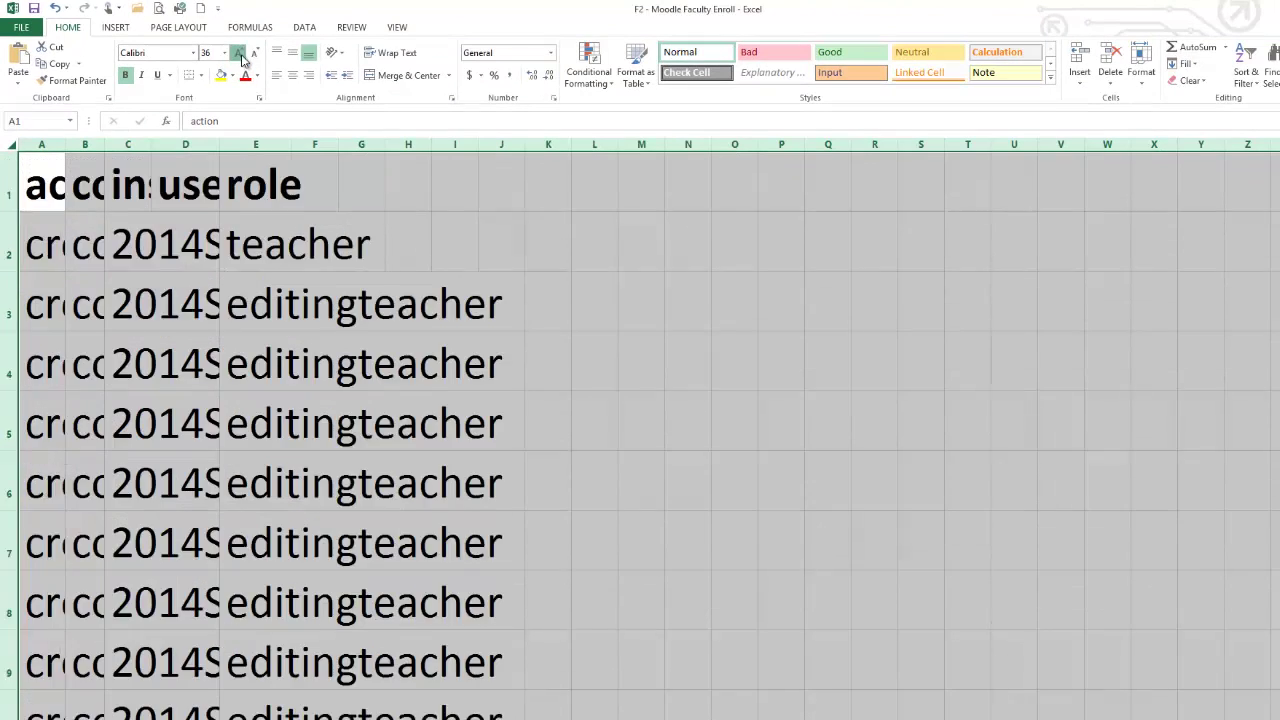
left_click(240, 55)
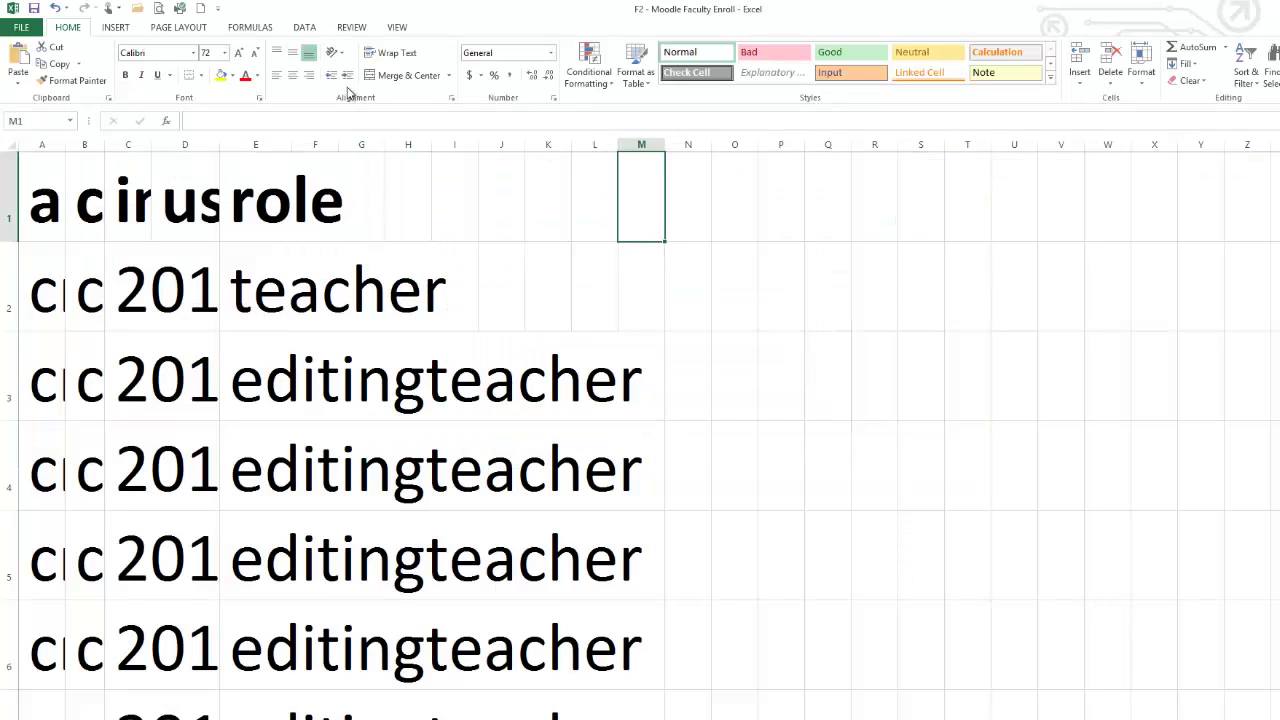
Check the enlarged text in the print preview and return to the sheet.
left_click(204, 30)
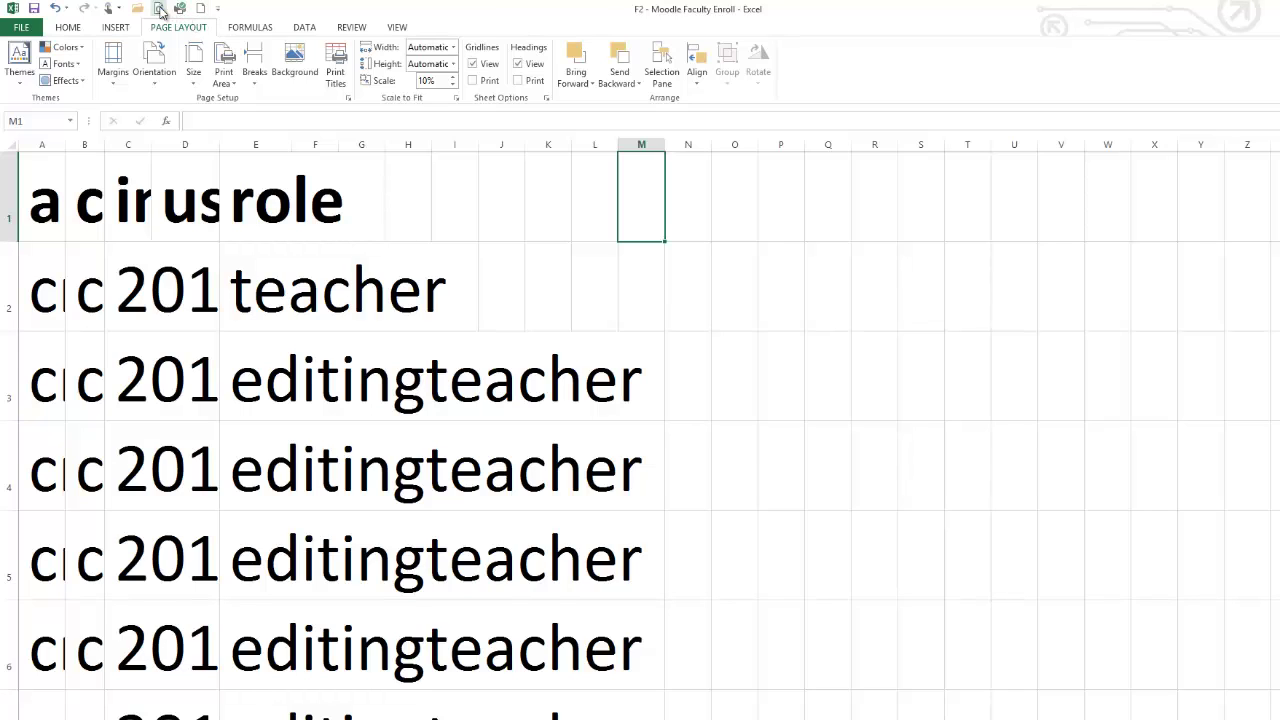
left_click(160, 9)
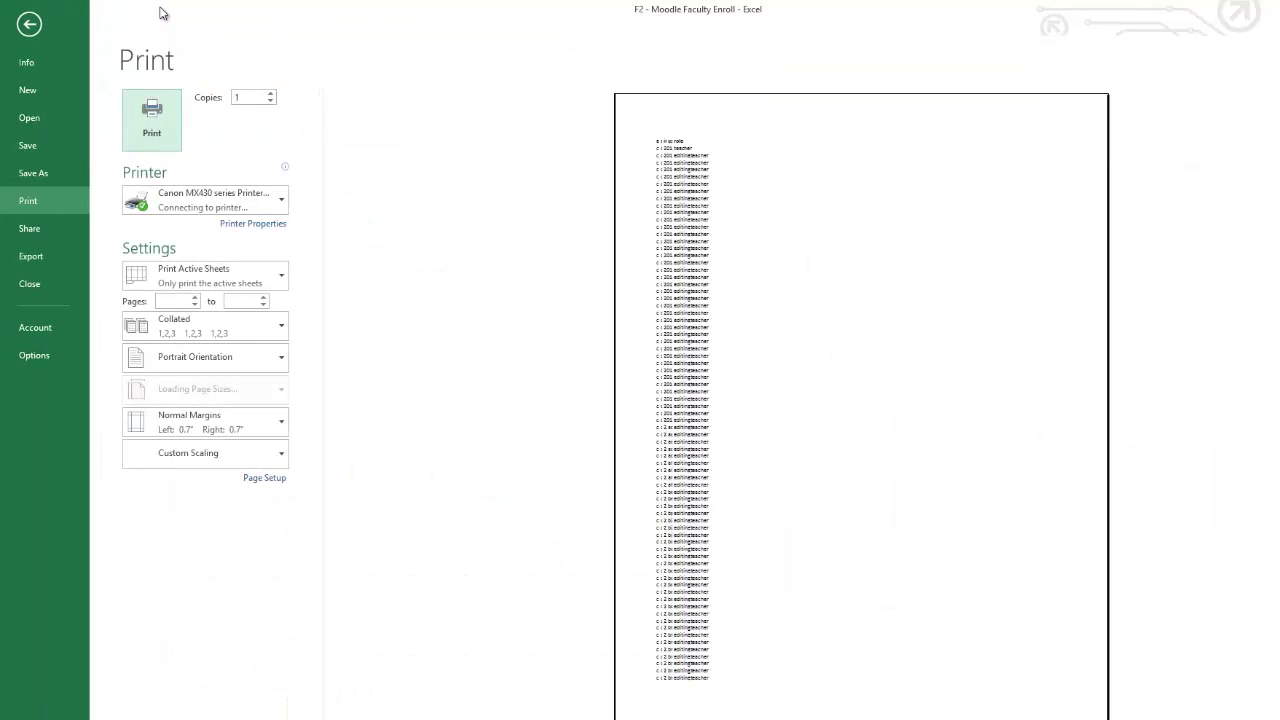
left_click(34, 31)
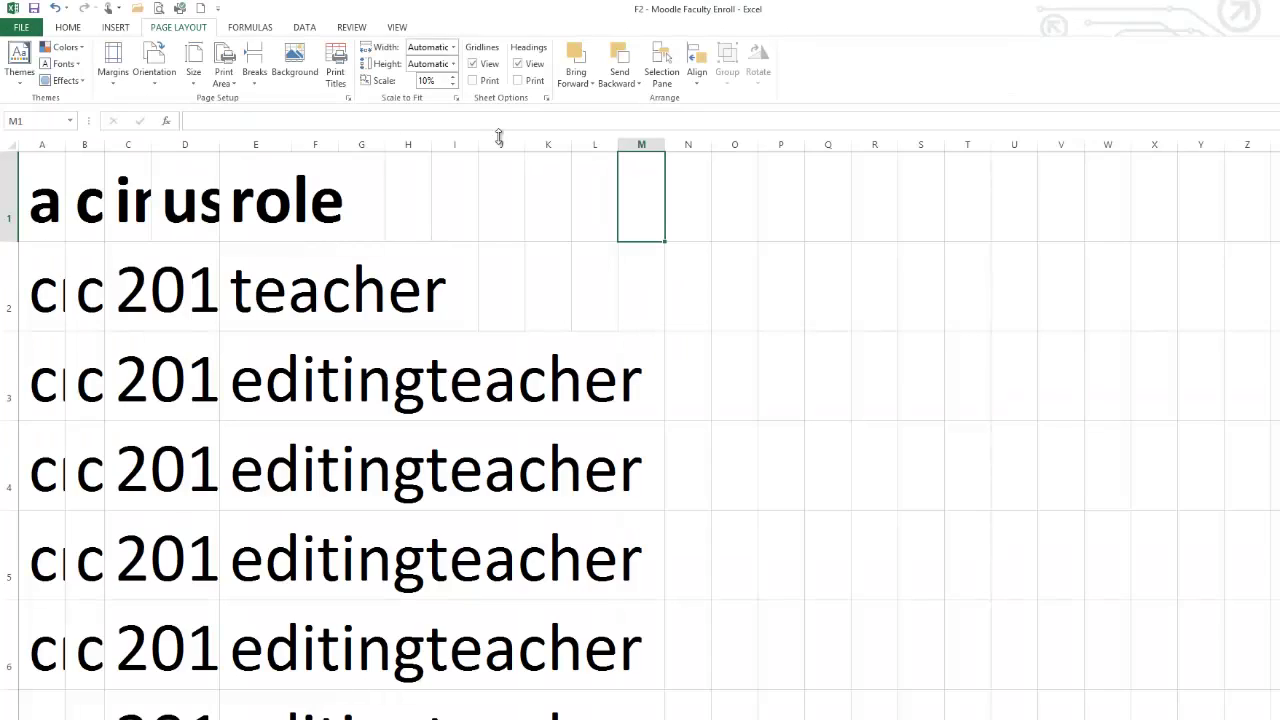
Set the print scale of the sheet to 100%.
left_click(454, 76)
left_click(454, 76)
left_click(454, 76)
key("BackSpace")
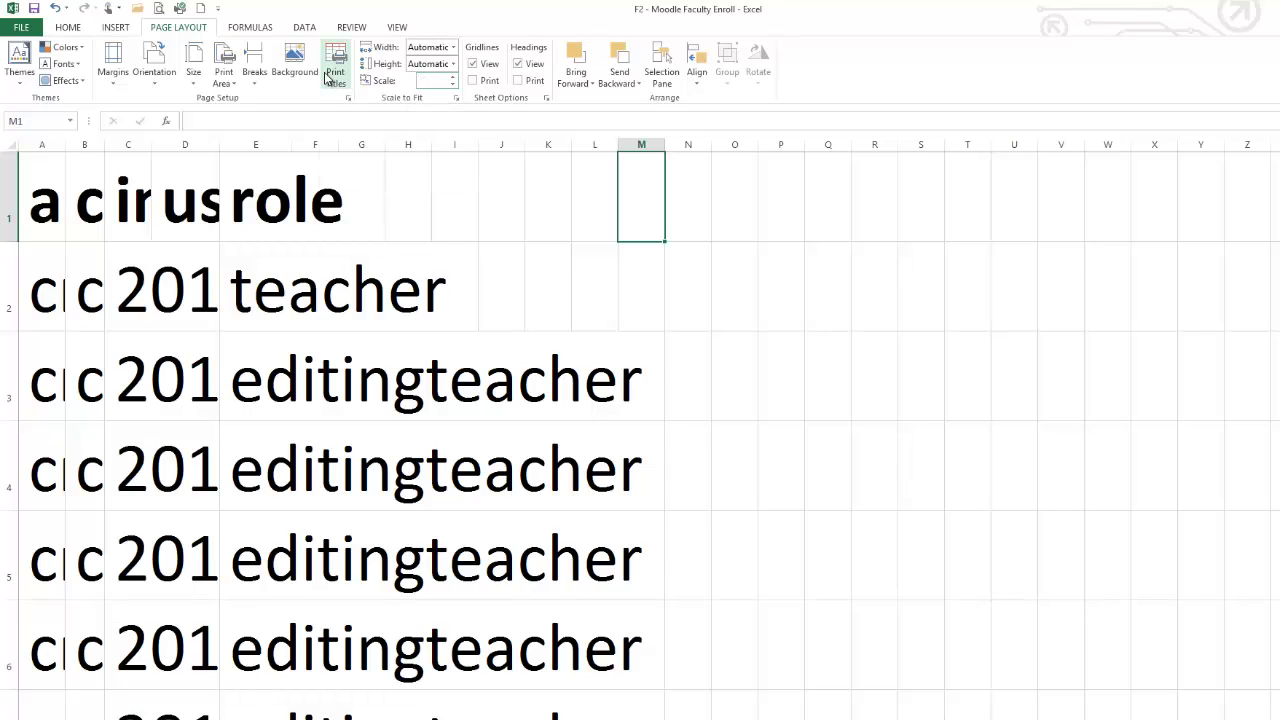
key("Return")
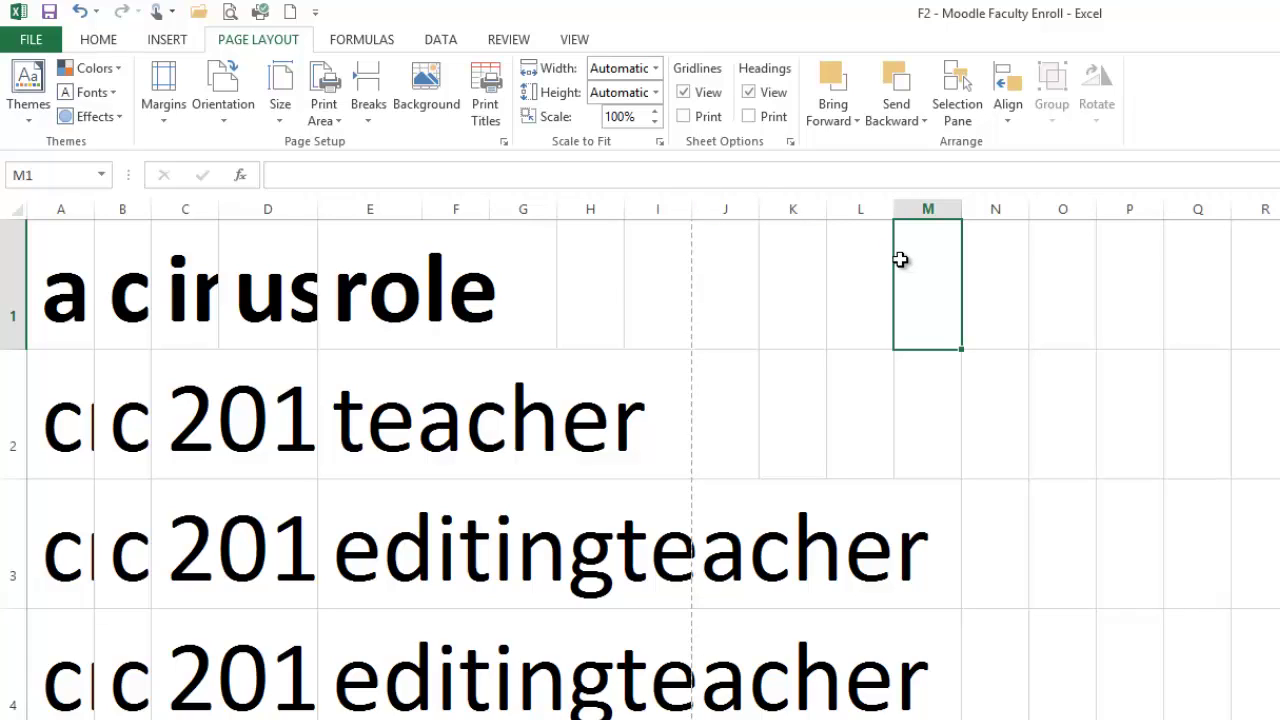
Fit the printout's width to 1 page and check the result in the print preview.
left_click(658, 70)
left_click(638, 112)
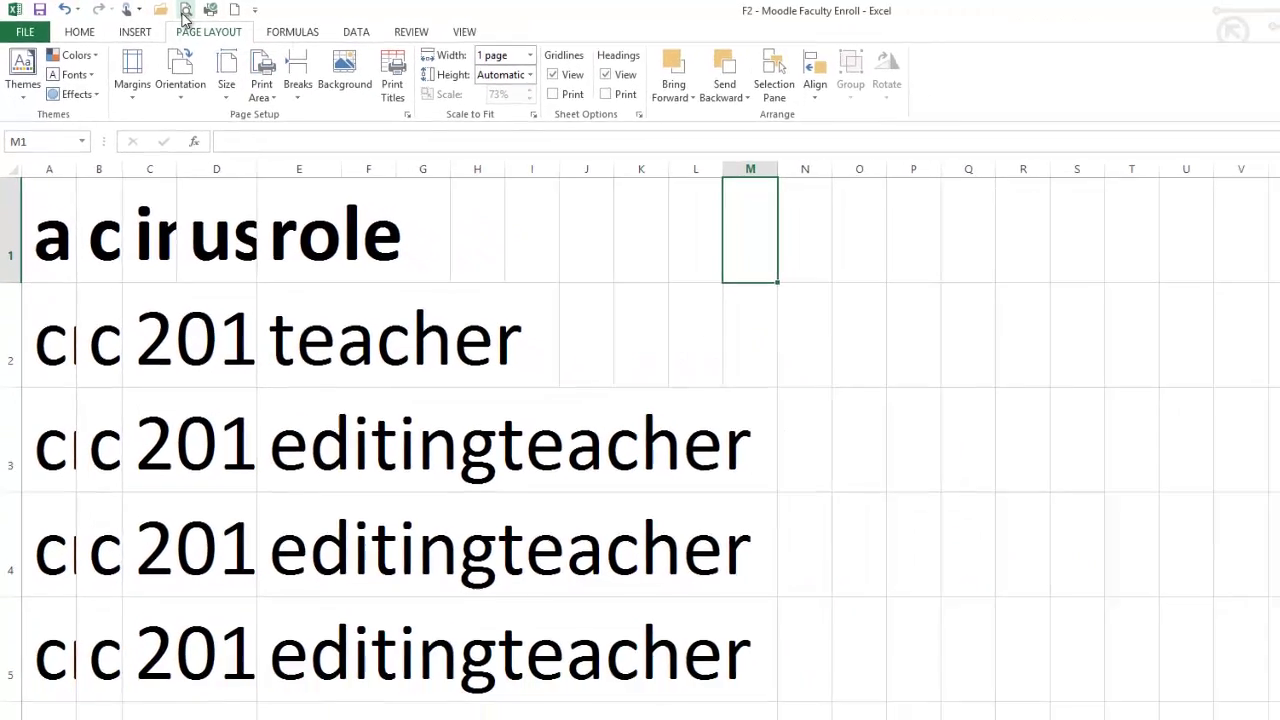
left_click(185, 14)
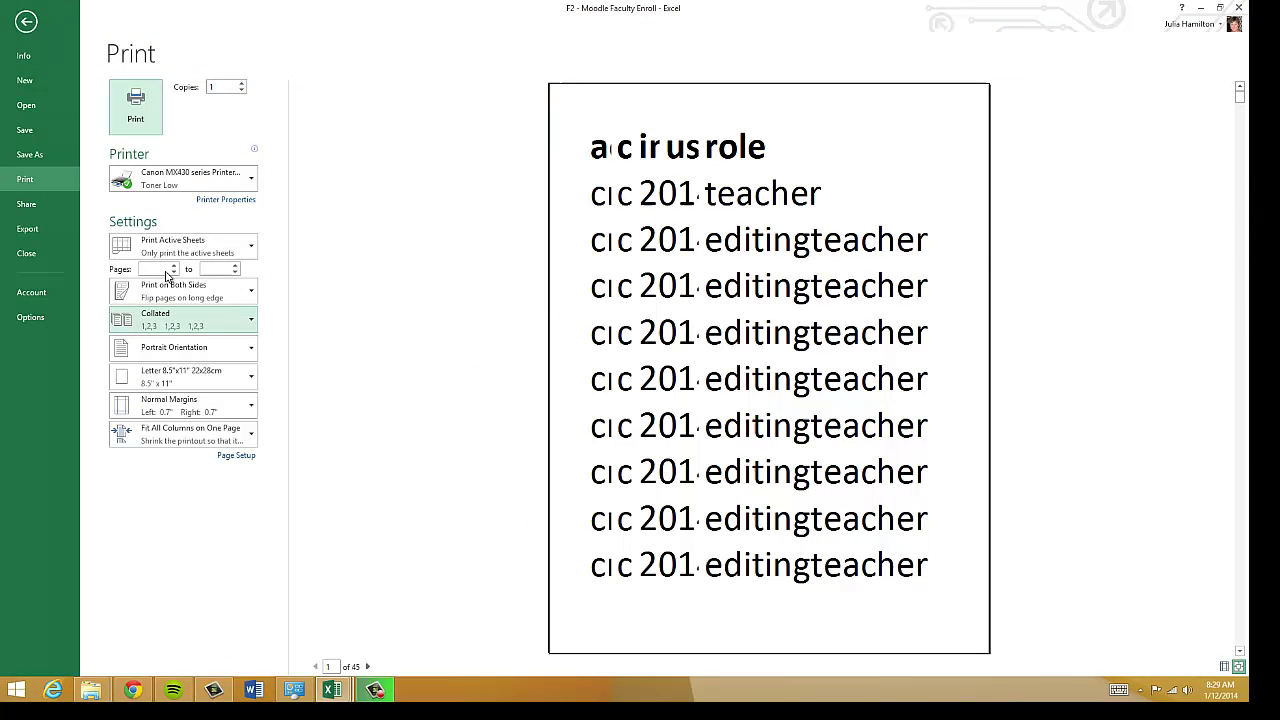
left_click(25, 24)
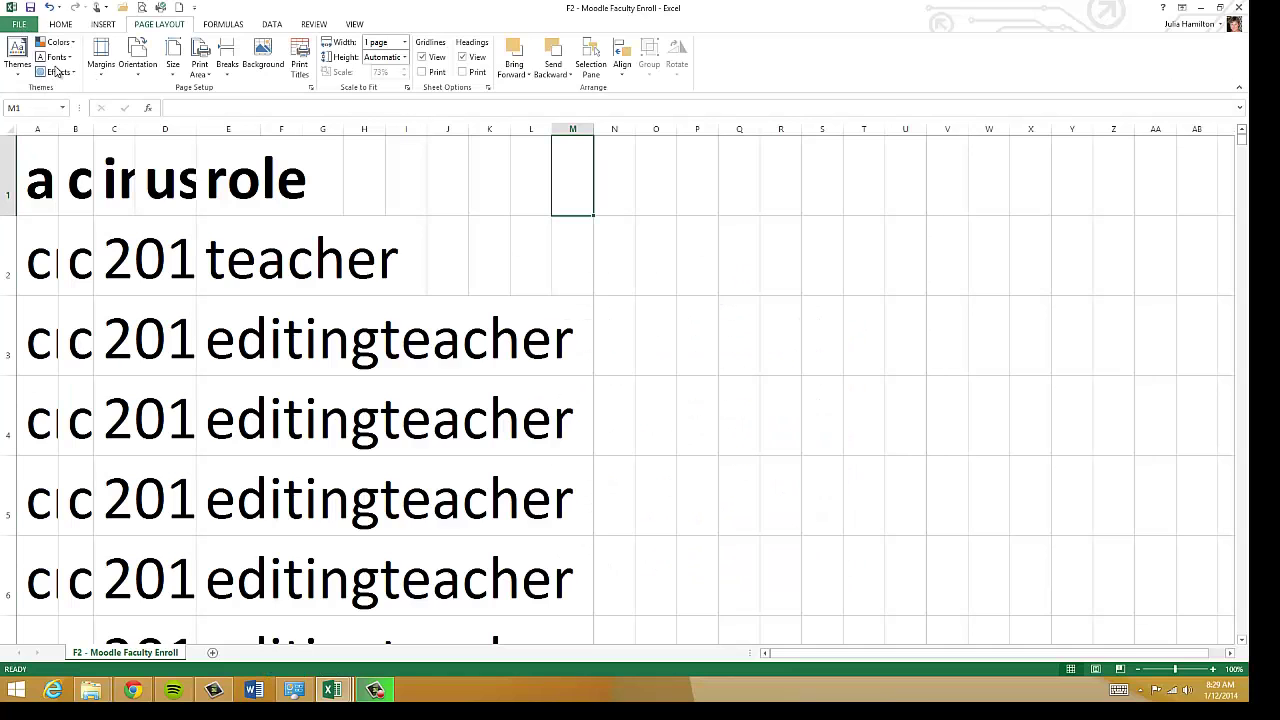
Preview the printout with gridline printing enabled, and turn gridline printing off again.
left_click(737, 358)
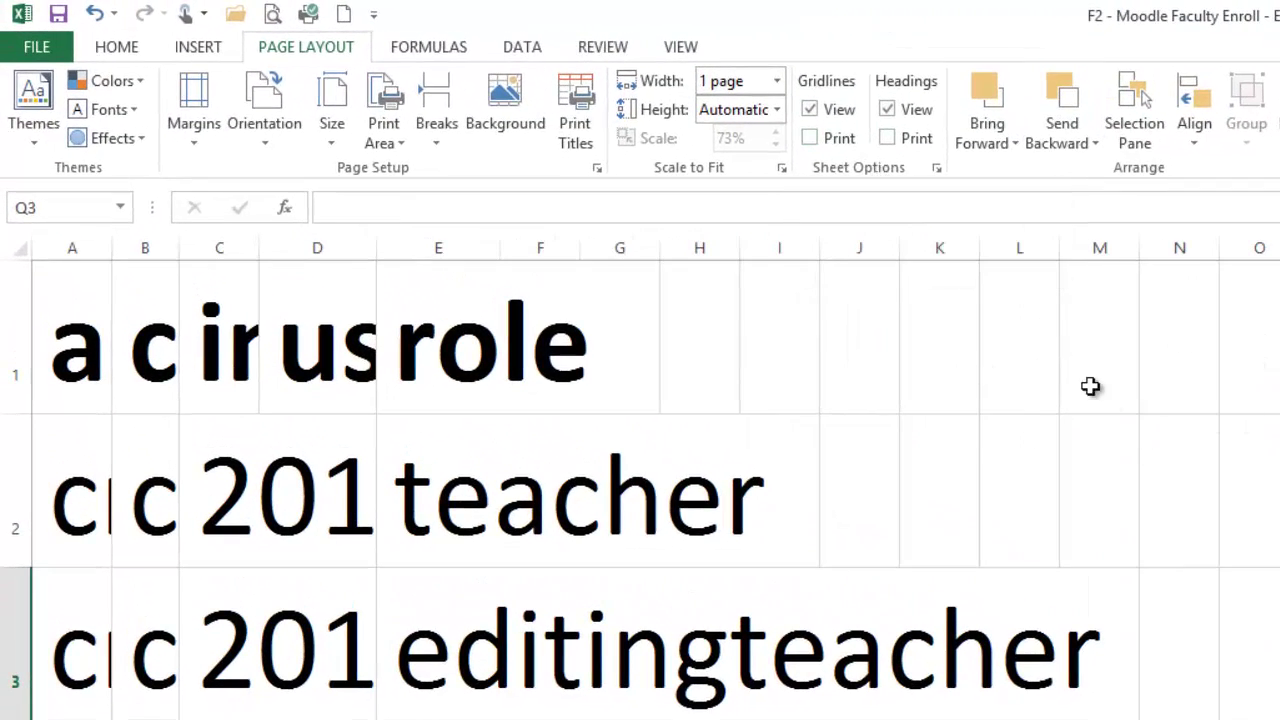
left_click(809, 139)
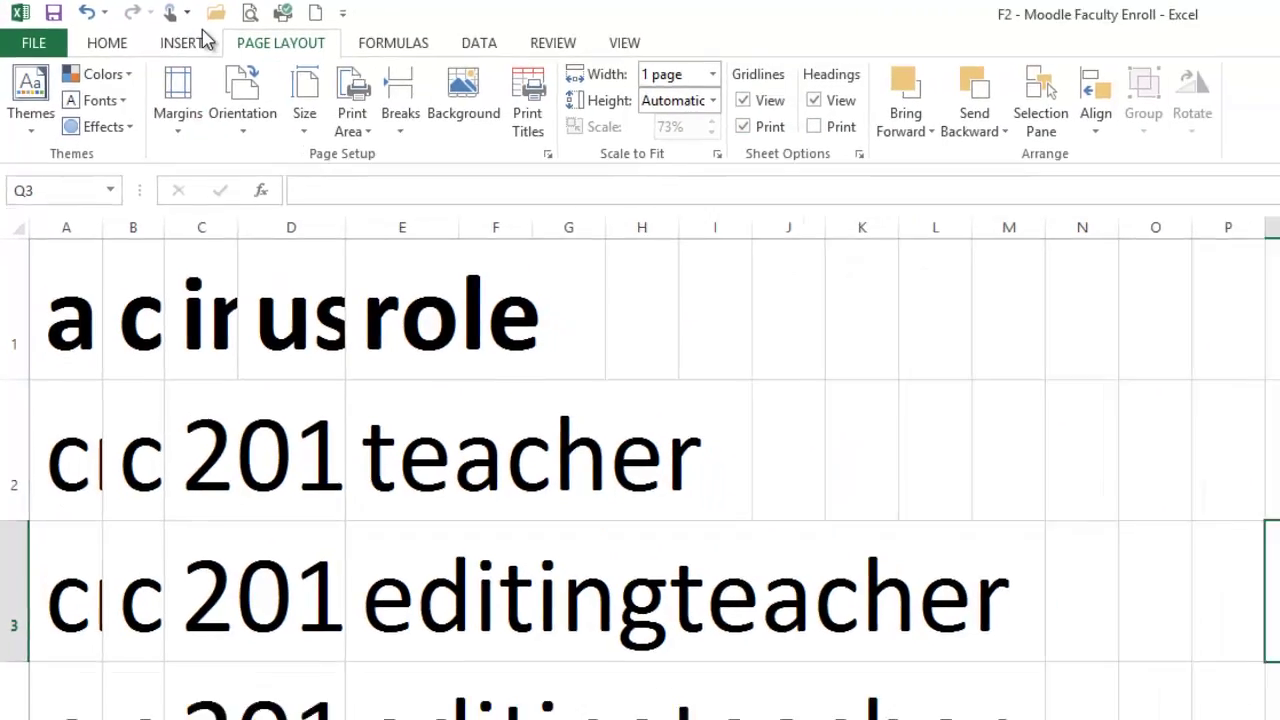
left_click(250, 12)
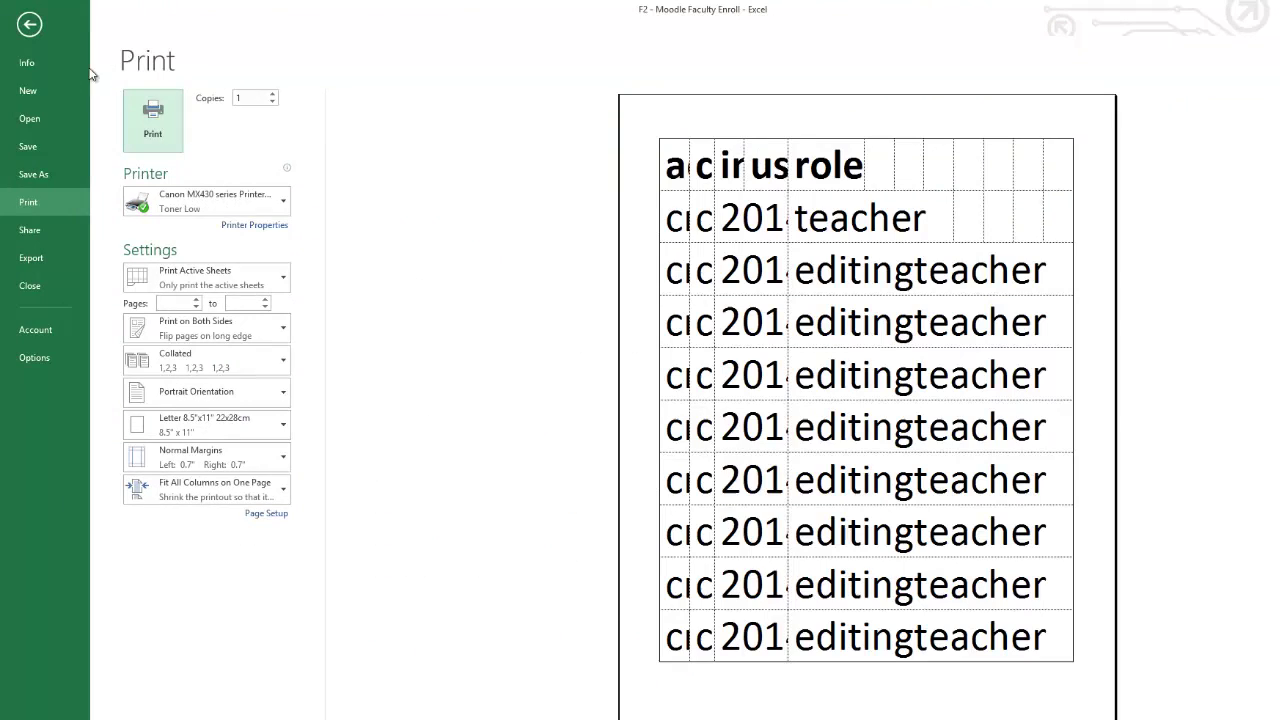
left_click(31, 26)
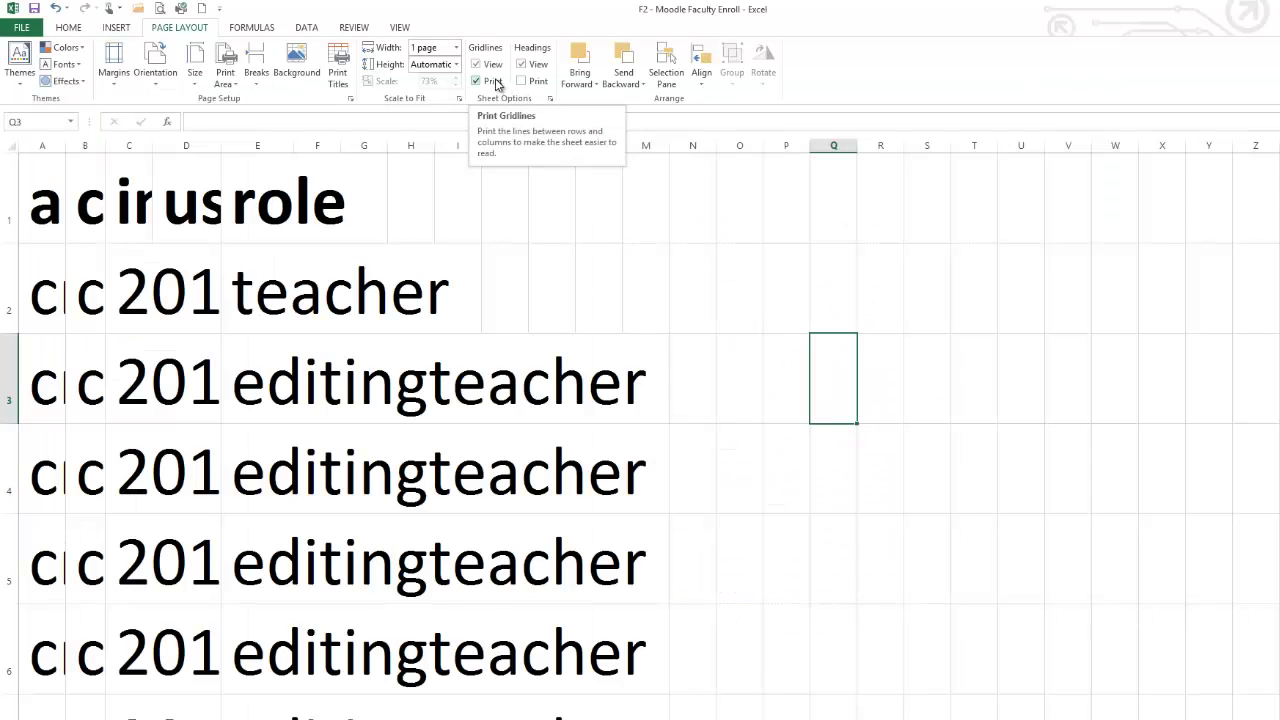
left_click(495, 82)
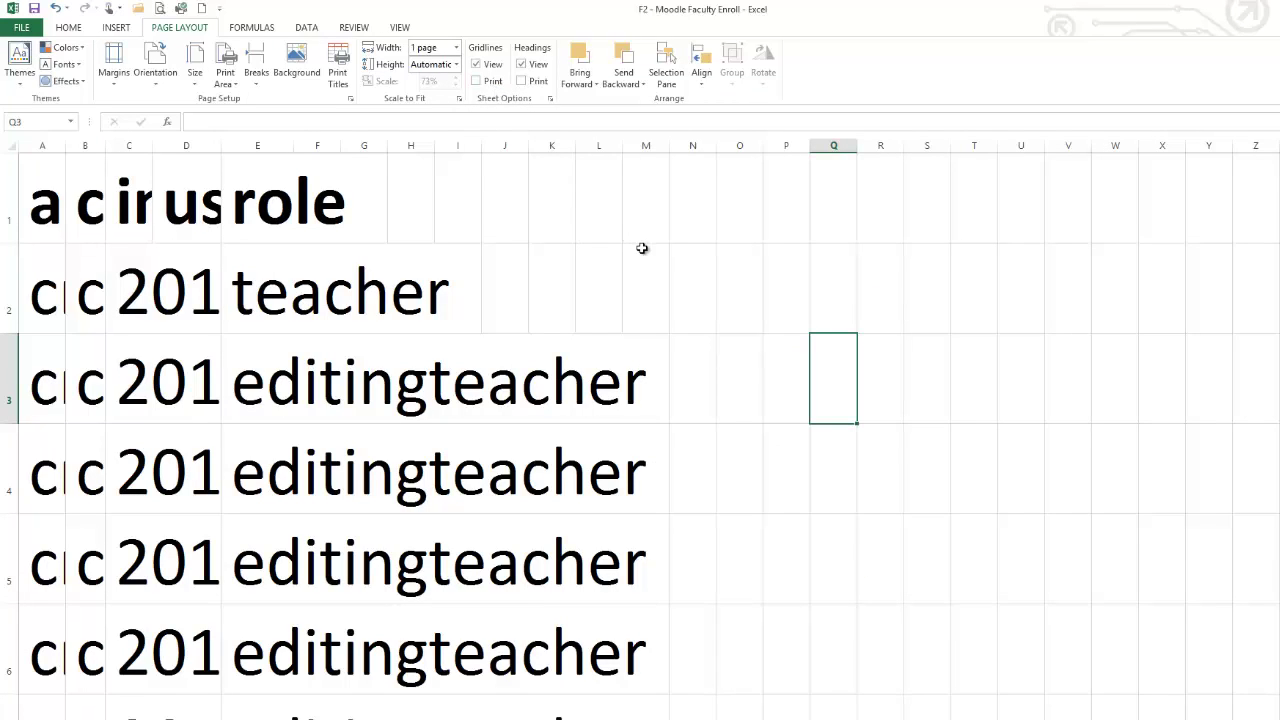